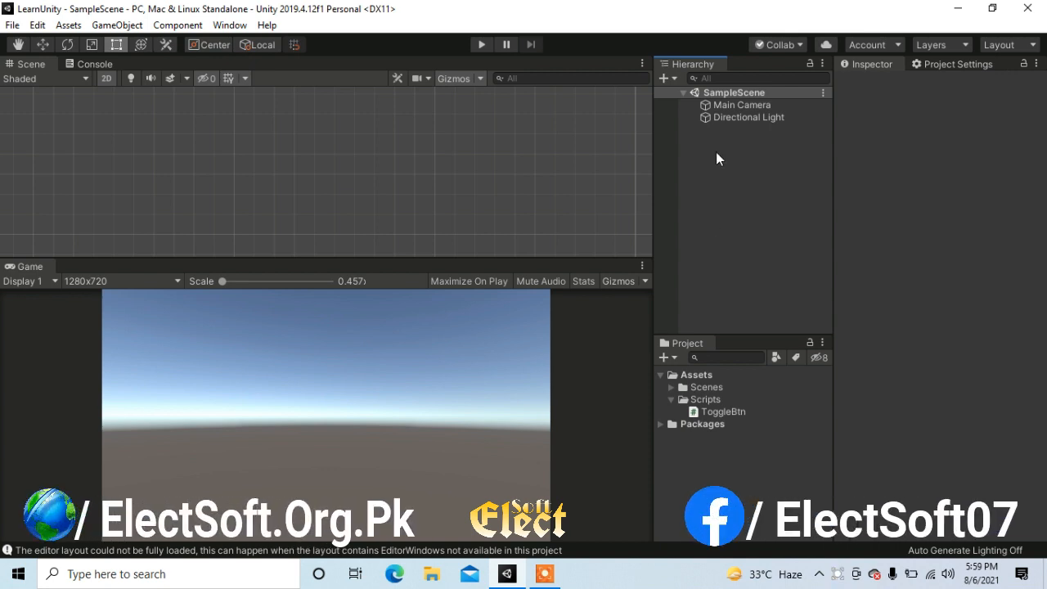
# Add a UI Slider to the scene and bring it into close view in the enlarged scene area
pyautogui.rightClick(717, 159)
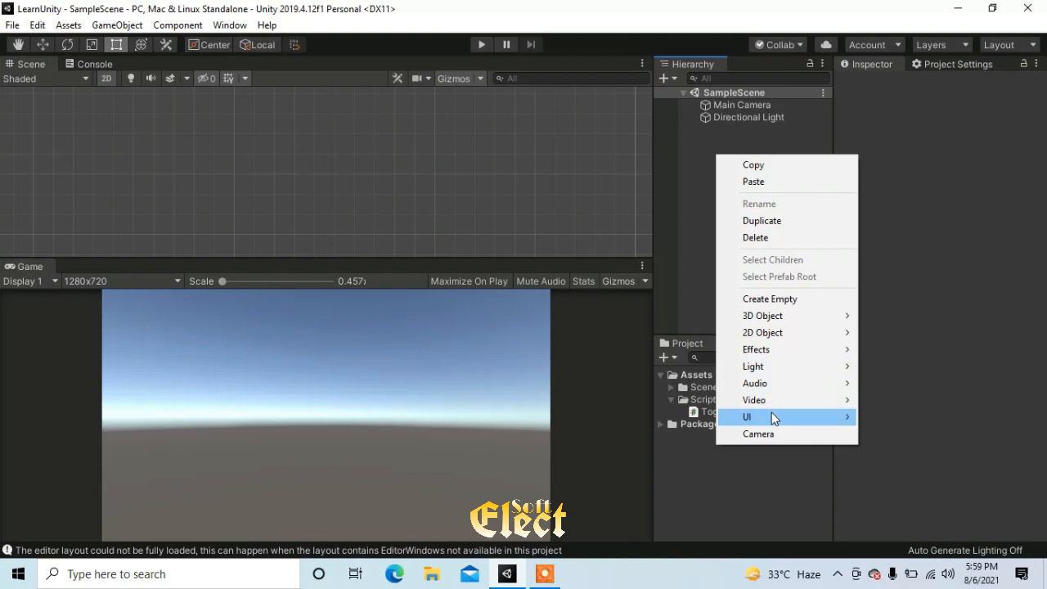
pyautogui.moveTo(773, 418)
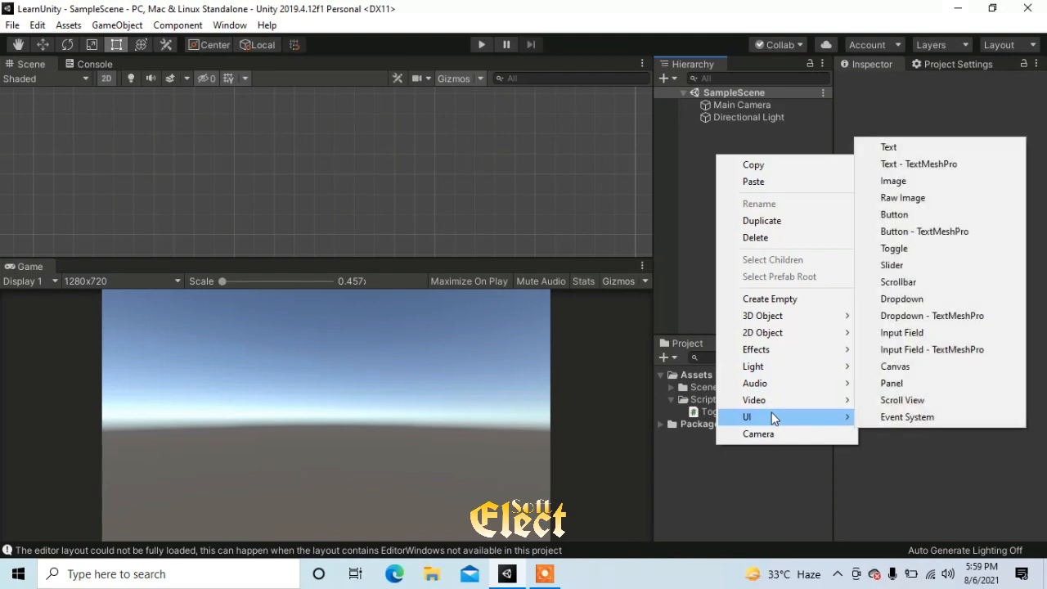
pyautogui.click(890, 265)
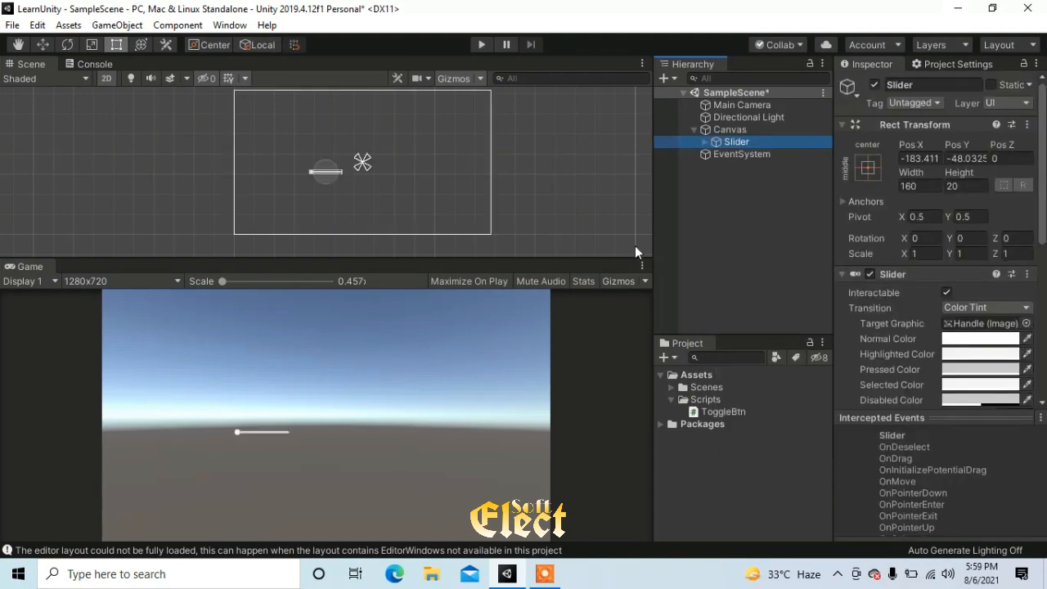
pyautogui.moveTo(392, 258); pyautogui.dragTo(328, 453)
pyautogui.scroll(5, 381, 340)
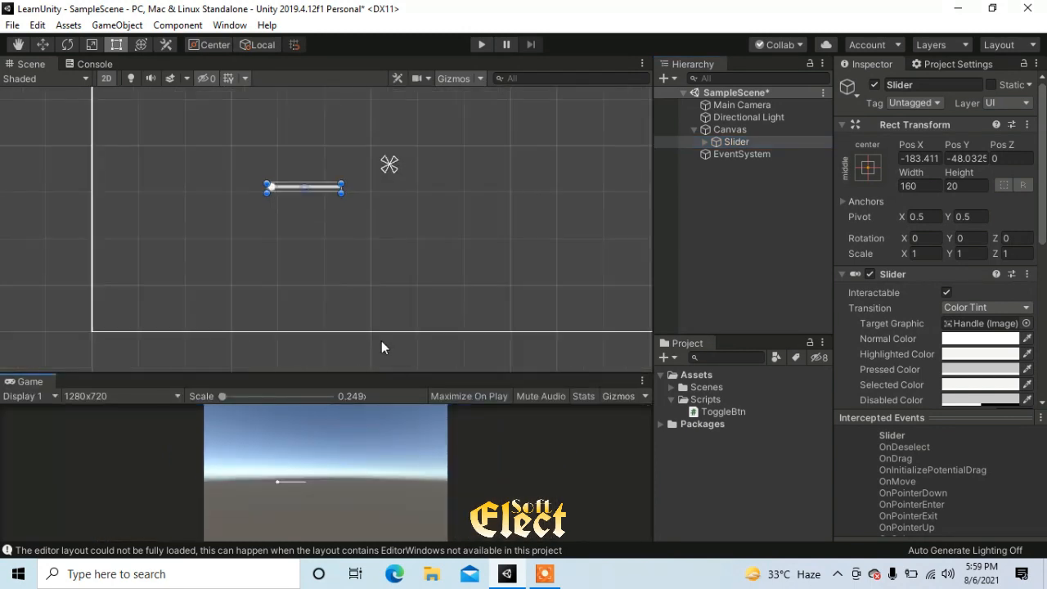
pyautogui.scroll(5, 372, 205)
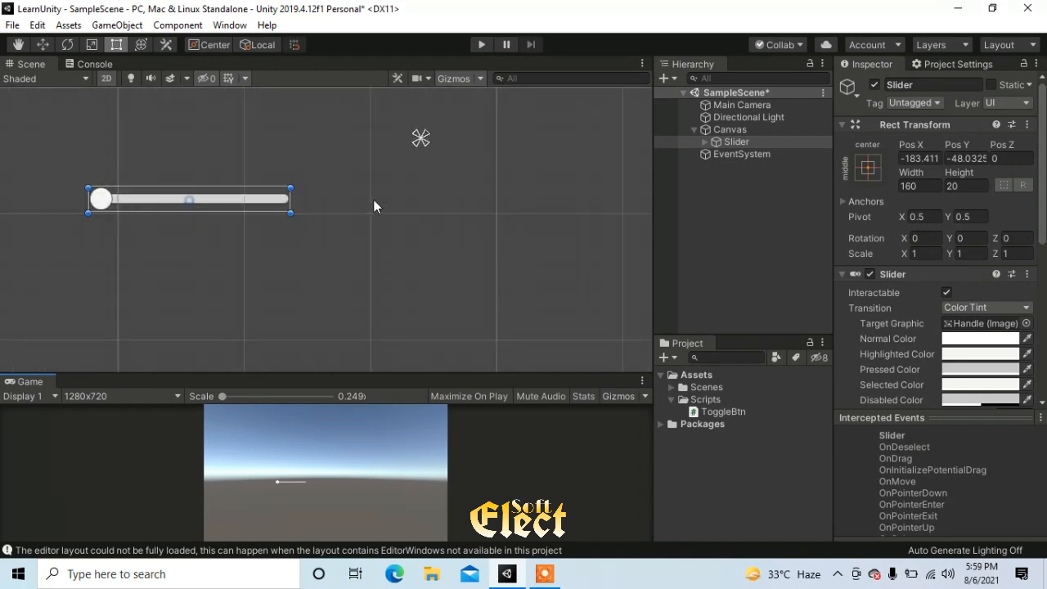
pyautogui.moveTo(394, 203); pyautogui.dragTo(415, 210, button='middle')
pyautogui.click(794, 279)
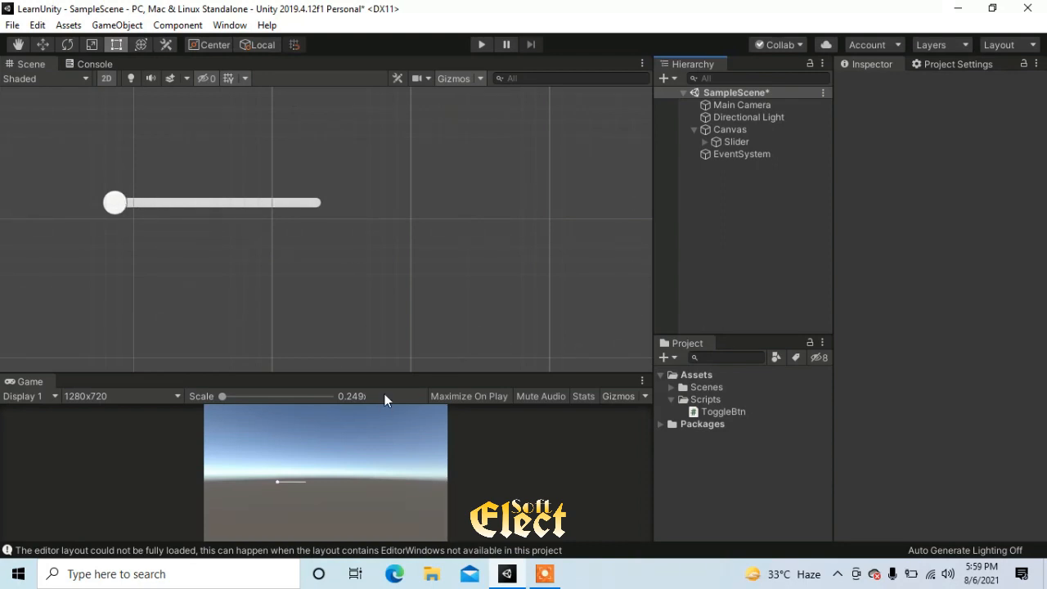
# Run the scene and test the slider by moving its handle along the track and back to the minimum
pyautogui.moveTo(383, 375); pyautogui.dragTo(382, 337)
pyautogui.click(483, 46)
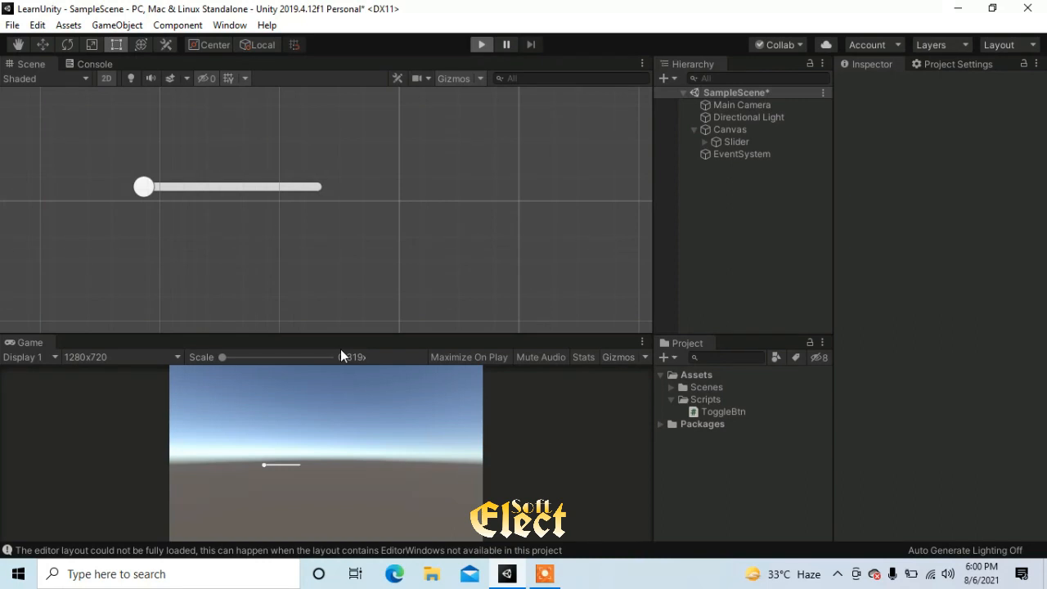
pyautogui.hotkey('ctrl', 'p')
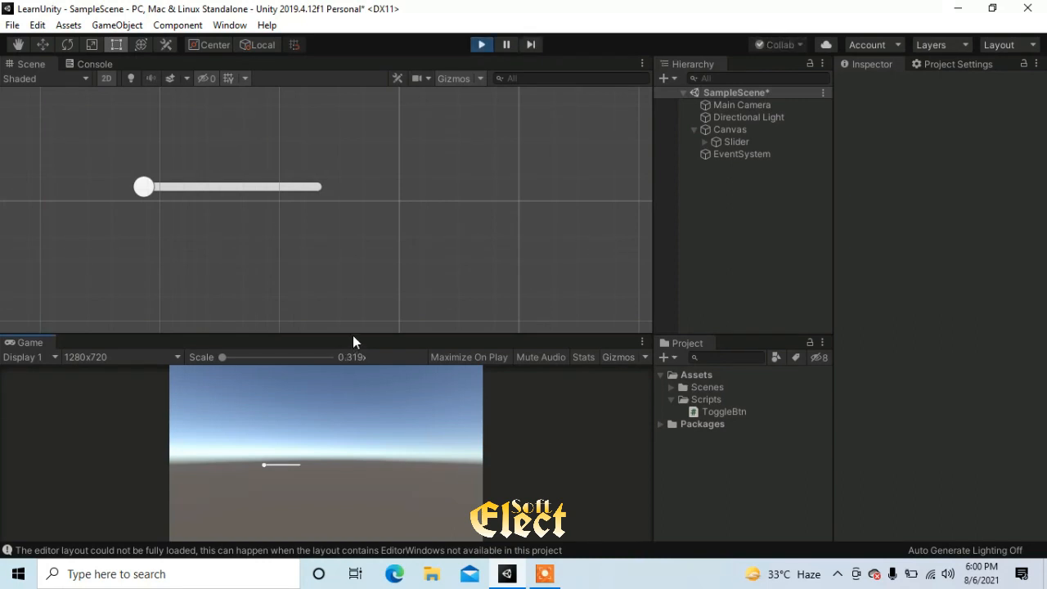
pyautogui.moveTo(352, 333); pyautogui.dragTo(348, 219)
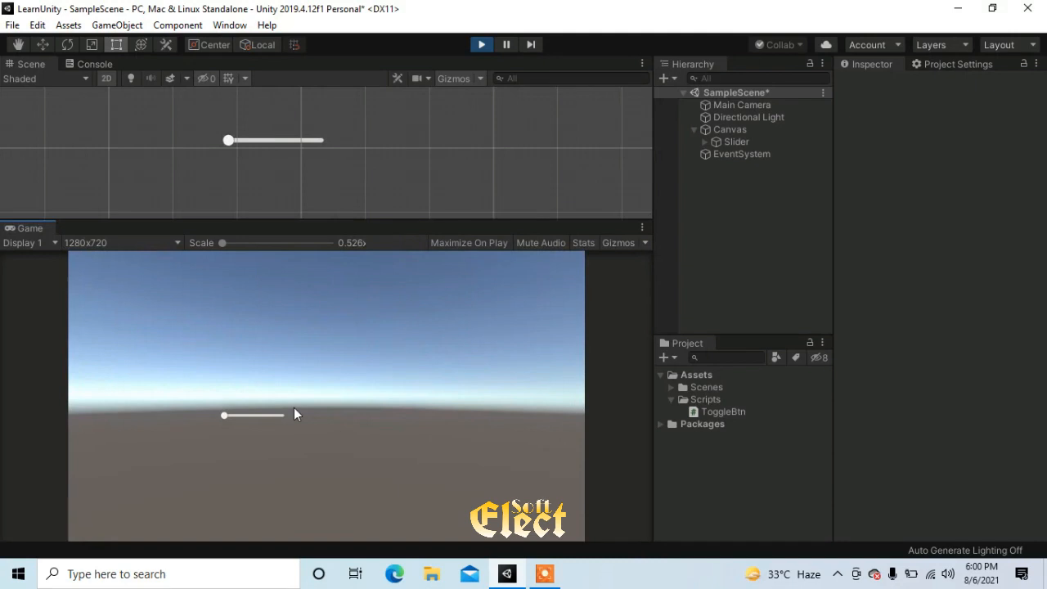
pyautogui.moveTo(220, 415); pyautogui.dragTo(261, 422)
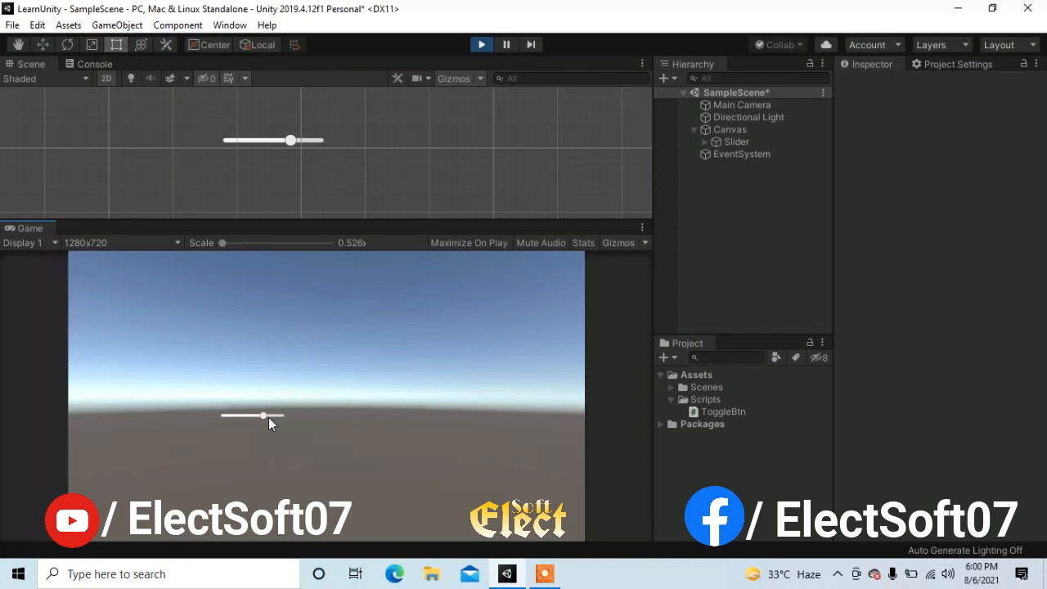
pyautogui.moveTo(288, 220)
pyautogui.mouseDown()
pyautogui.moveTo(290, 175)
pyautogui.moveTo(290, 201)
pyautogui.mouseUp()
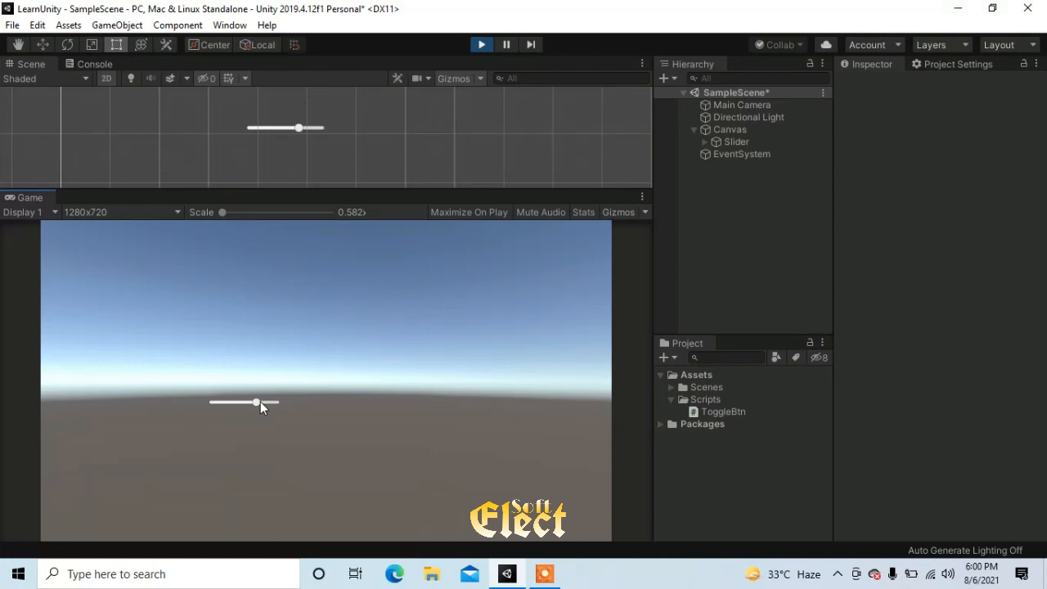
pyautogui.moveTo(255, 402); pyautogui.dragTo(154, 407)
# Examine the Slider component's properties, including transition colors, fill and handle references, direction, value range and the On Value Changed event
pyautogui.click(740, 144)
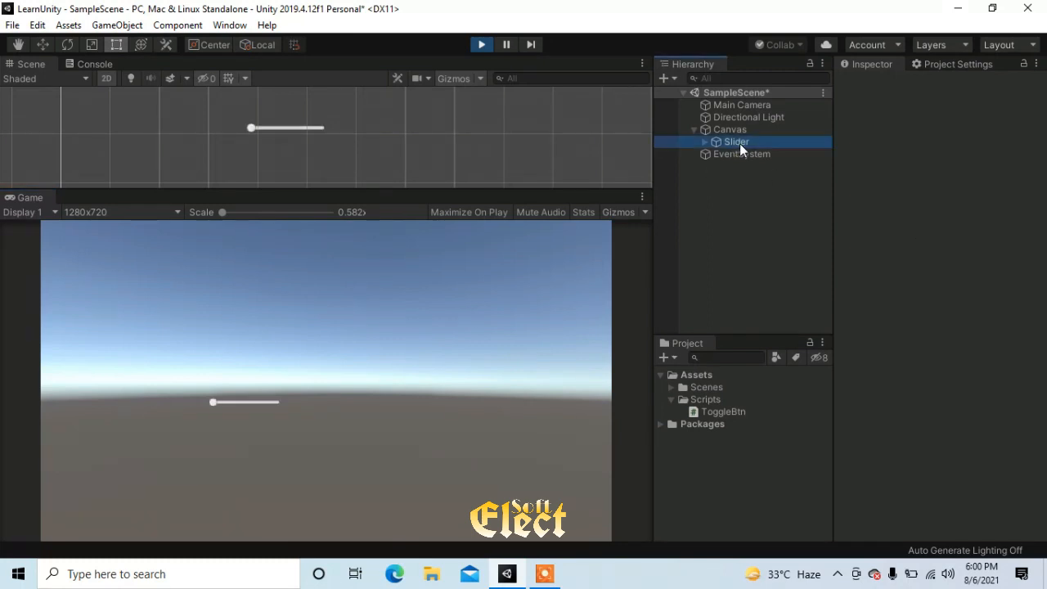
pyautogui.scroll(-3, 920, 270)
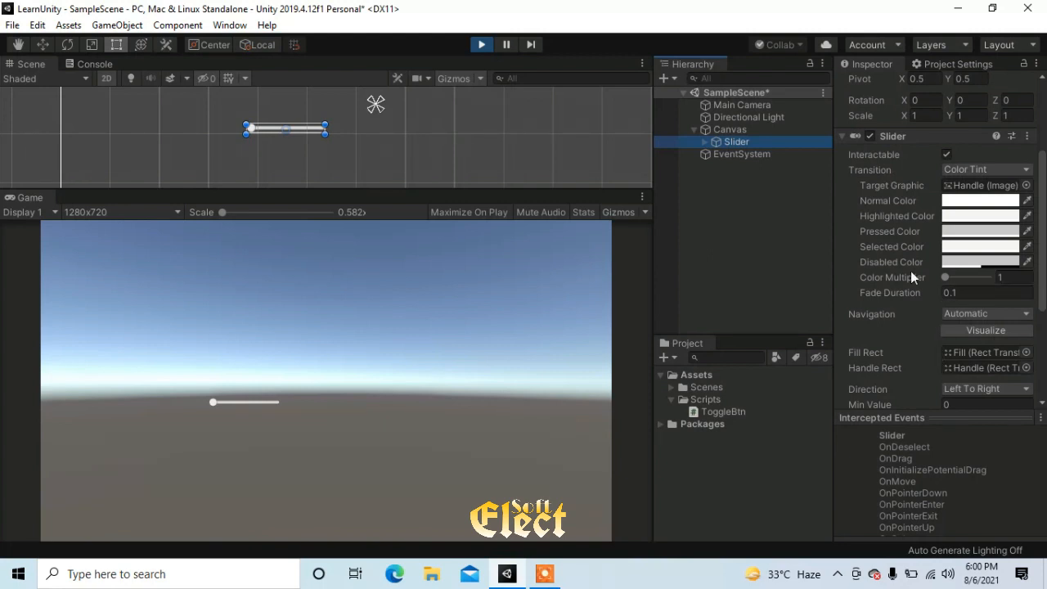
pyautogui.scroll(-4, 899, 321)
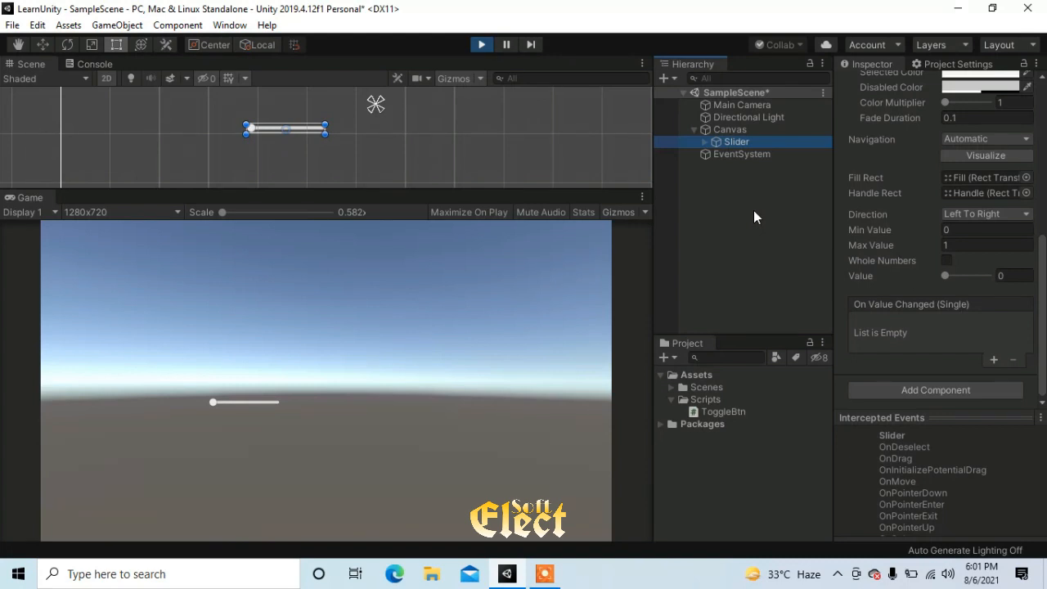
pyautogui.click(977, 244)
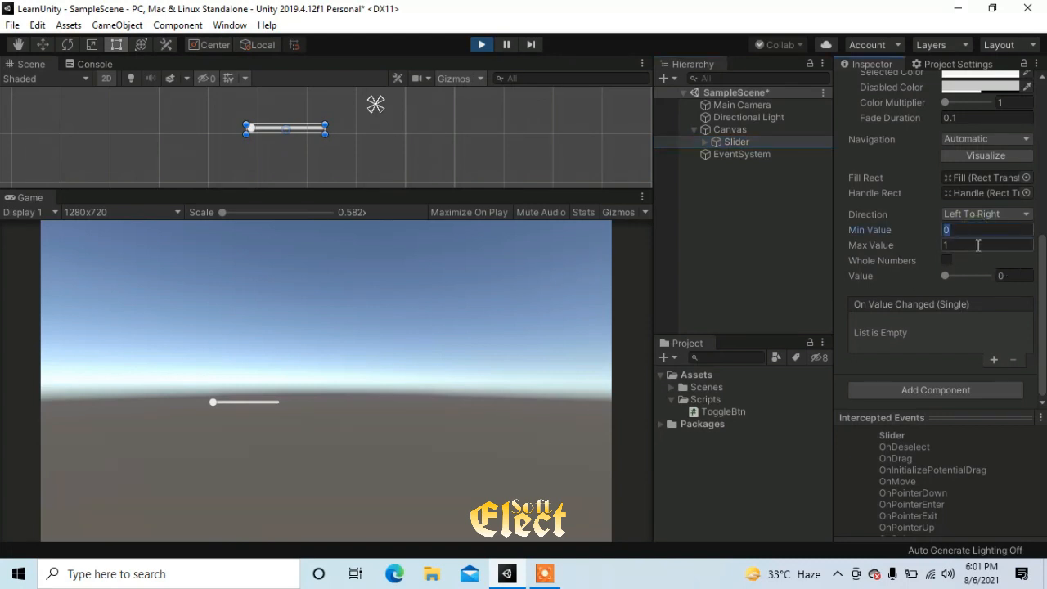
pyautogui.click(787, 240)
pyautogui.click(746, 141)
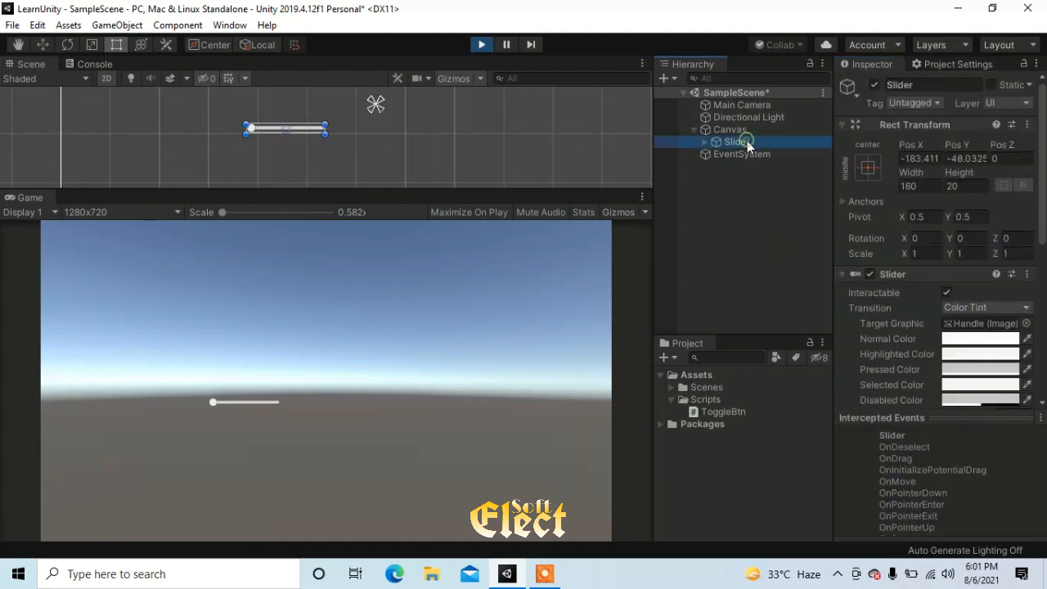
pyautogui.scroll(-5, 907, 317)
pyautogui.scroll(5, 907, 315)
pyautogui.moveTo(833, 218); pyautogui.dragTo(780, 217)
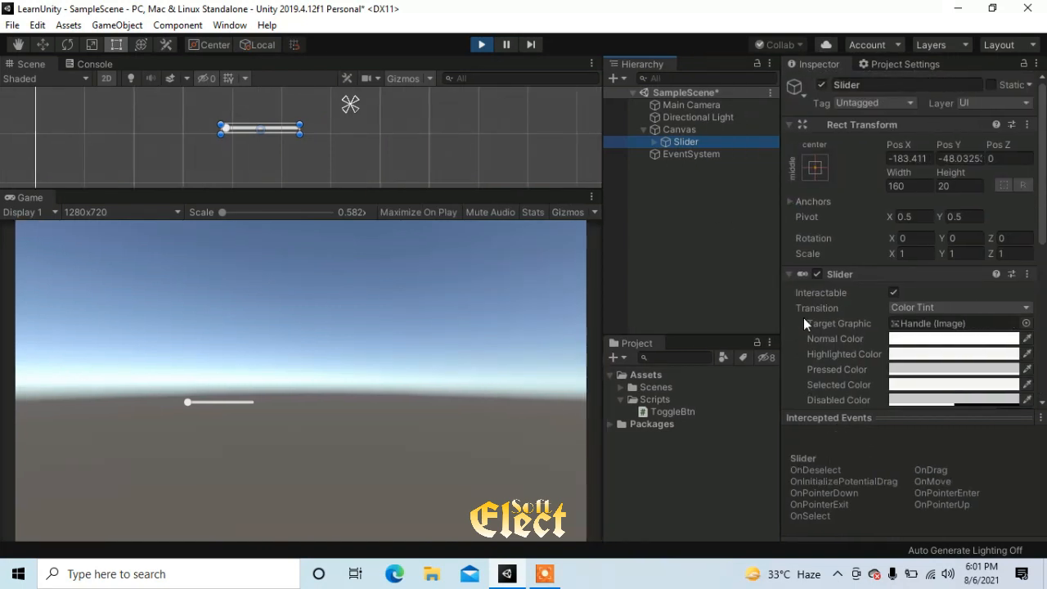
pyautogui.scroll(-3, 819, 307)
pyautogui.scroll(-3, 866, 271)
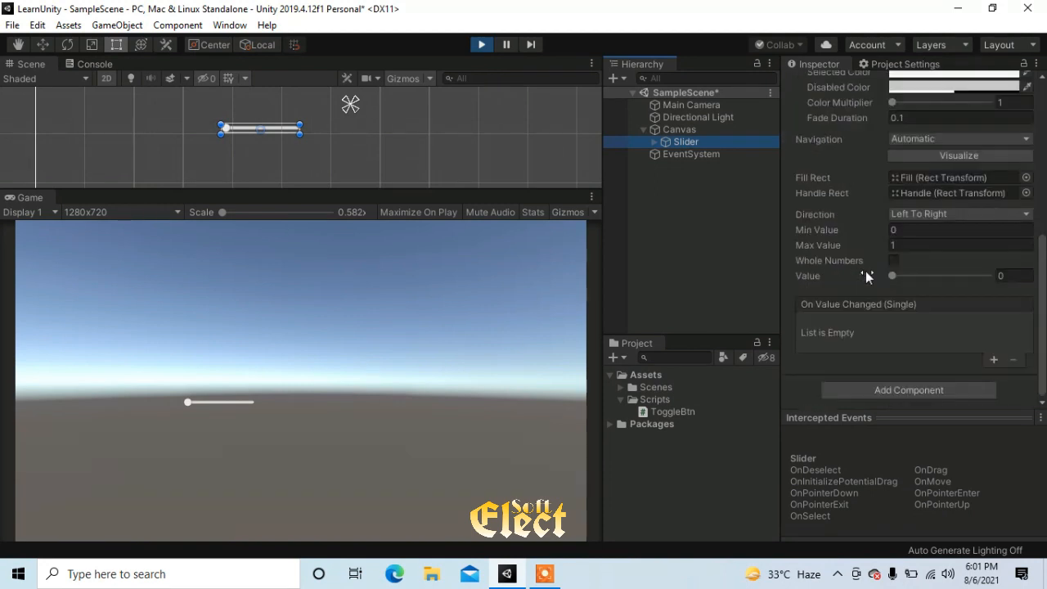
pyautogui.scroll(4, 862, 304)
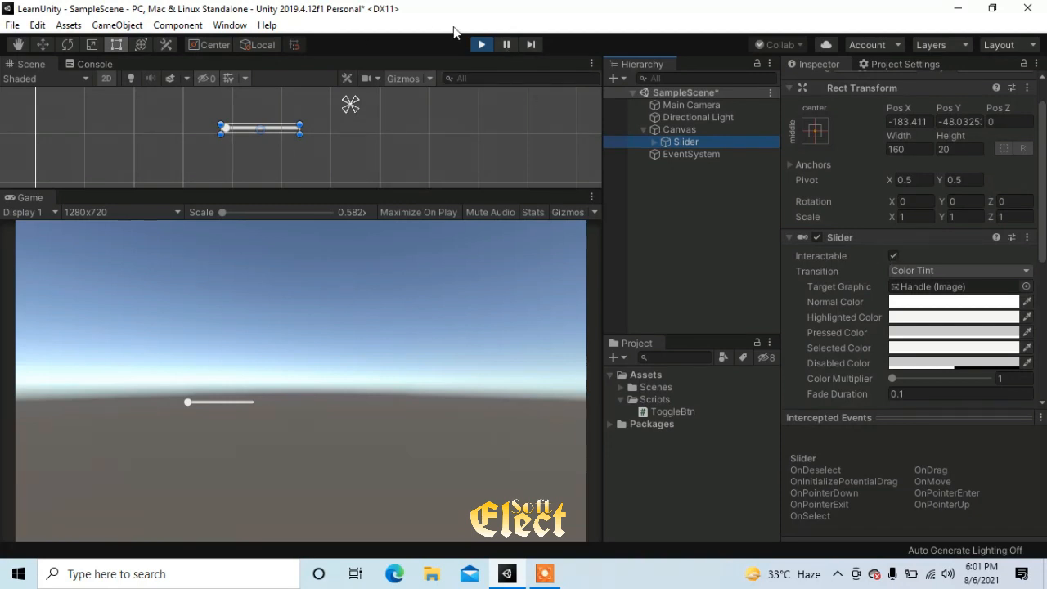
# Disable the slider's Interactable option to test its handle in the running game, and re-enable the option
pyautogui.click(893, 256)
pyautogui.moveTo(191, 403); pyautogui.dragTo(248, 408)
pyautogui.click(235, 405)
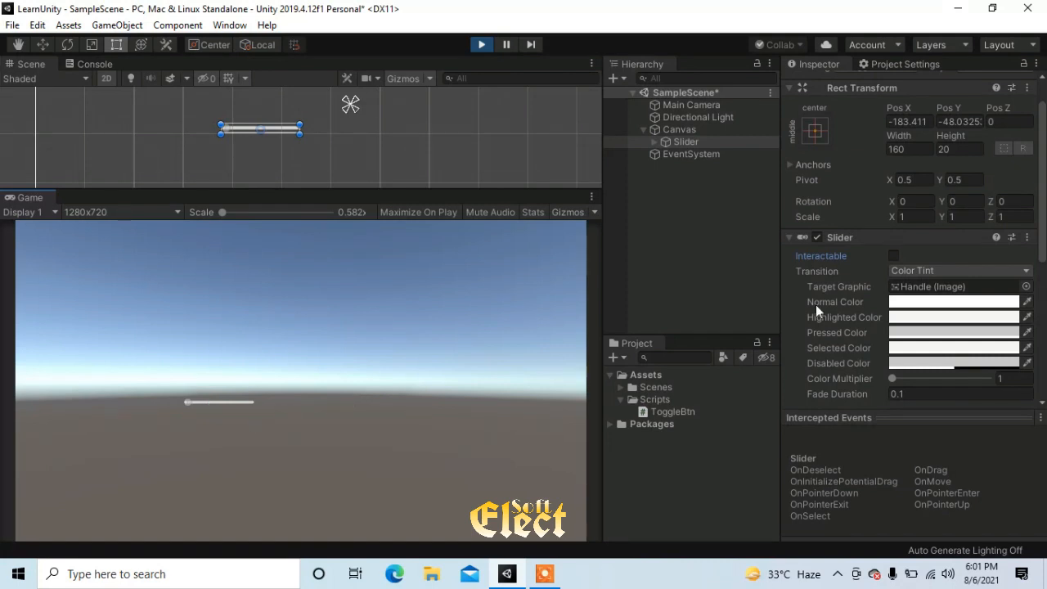
pyautogui.click(892, 256)
# Test the interactable slider in the running game by moving its handle back and forth along the track
pyautogui.moveTo(219, 402)
pyautogui.mouseDown()
pyautogui.moveTo(239, 401)
pyautogui.moveTo(199, 402)
pyautogui.moveTo(245, 401)
pyautogui.moveTo(178, 406)
pyautogui.moveTo(267, 404)
pyautogui.moveTo(210, 402)
pyautogui.moveTo(218, 409)
pyautogui.moveTo(206, 411)
pyautogui.moveTo(220, 404)
pyautogui.mouseUp()
pyautogui.moveTo(238, 401); pyautogui.dragTo(215, 404)
pyautogui.click(240, 403)
pyautogui.moveTo(220, 396); pyautogui.dragTo(191, 401)
pyautogui.click(246, 402)
# Set the slider's Transition to None to test the handle without color changes, and restore it to Color Tint
pyautogui.scroll(-5, 875, 294)
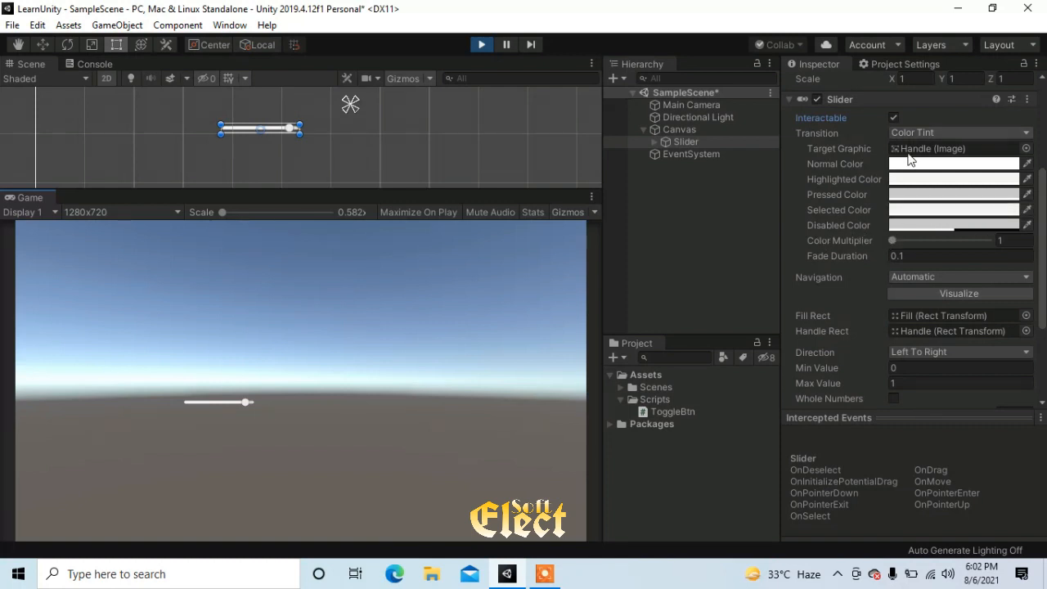
pyautogui.click(928, 133)
pyautogui.click(931, 147)
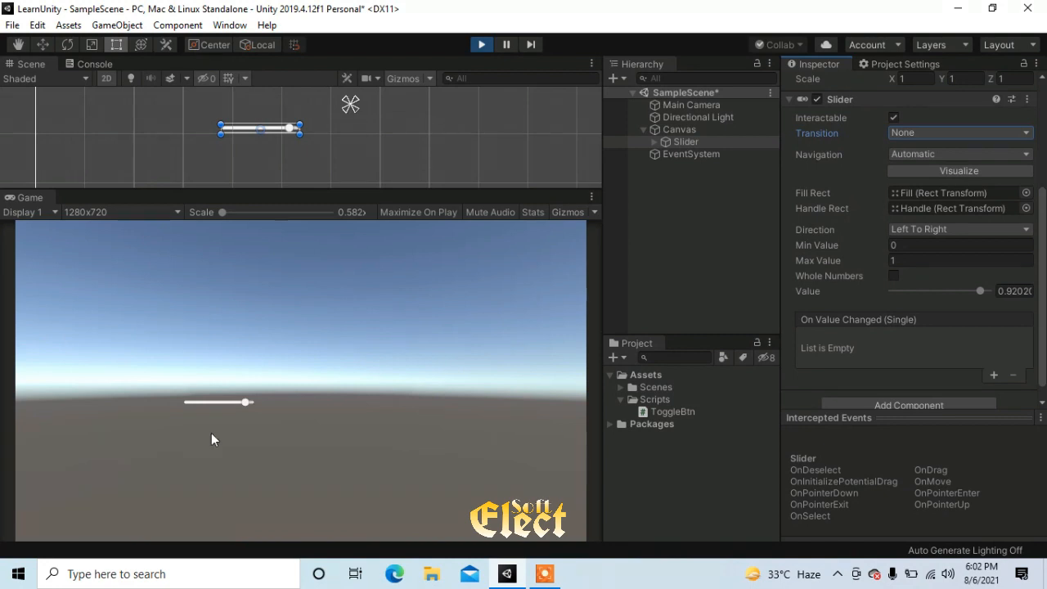
pyautogui.click(220, 397)
pyautogui.moveTo(234, 403); pyautogui.dragTo(277, 406)
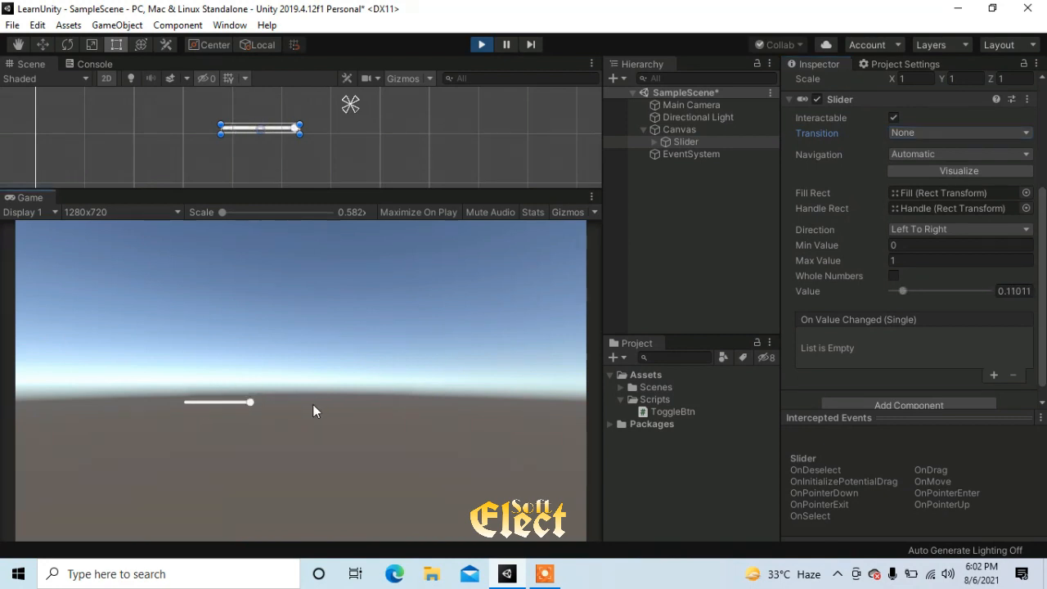
pyautogui.click(915, 135)
pyautogui.click(921, 164)
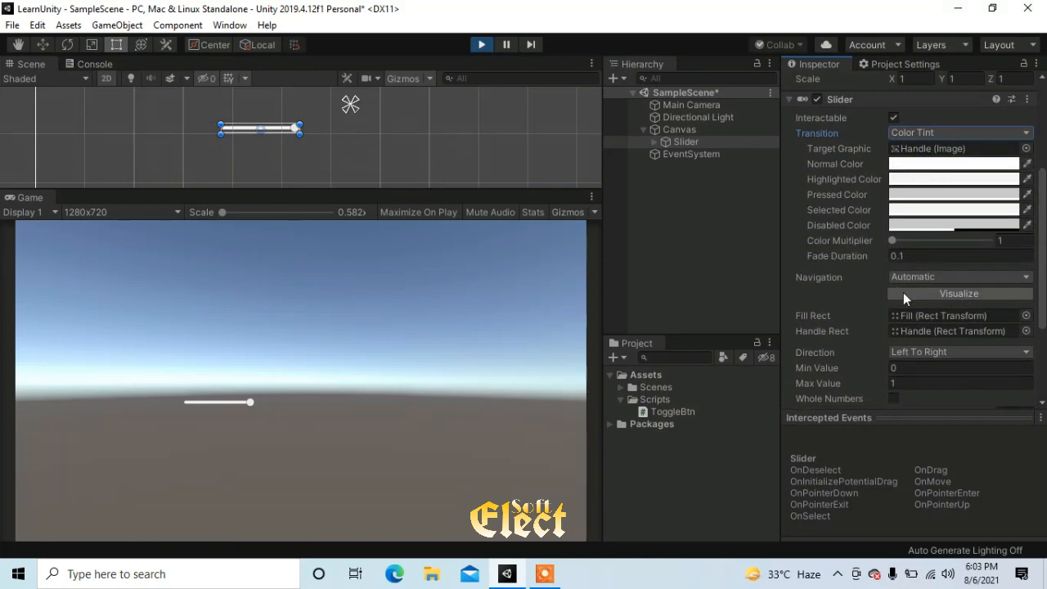
# Locate and select the Fill object referenced by the slider's Fill Rect, and move the handle to check the filled portion
pyautogui.scroll(-3, 932, 328)
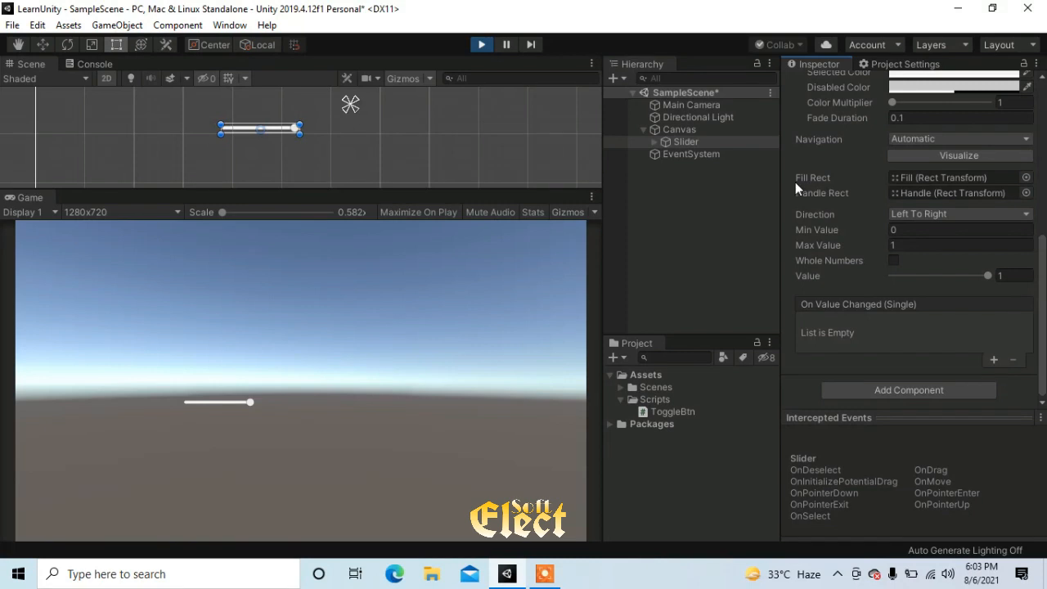
pyautogui.click(929, 181)
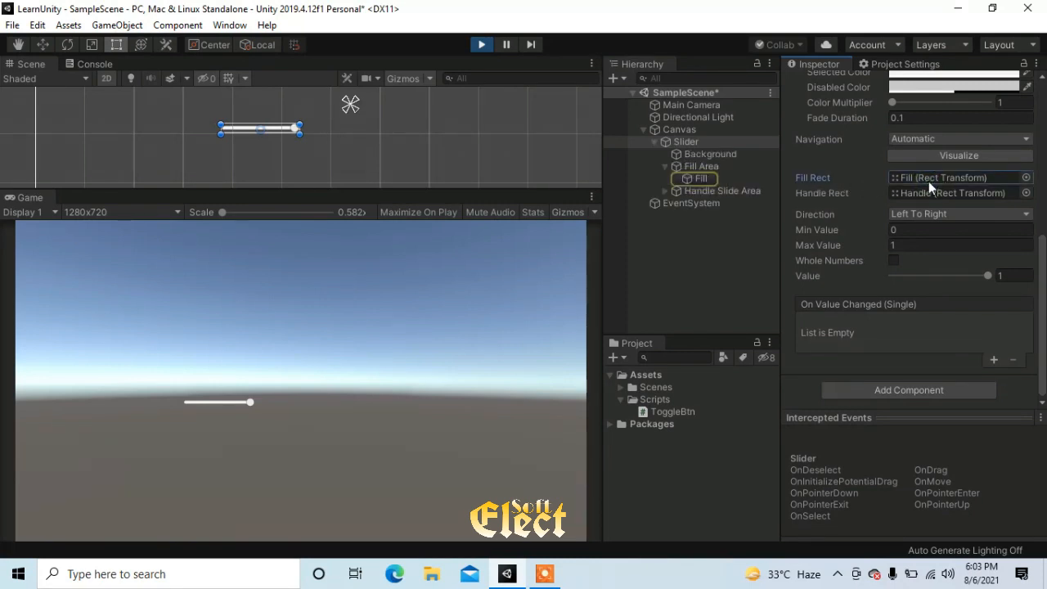
pyautogui.click(704, 180)
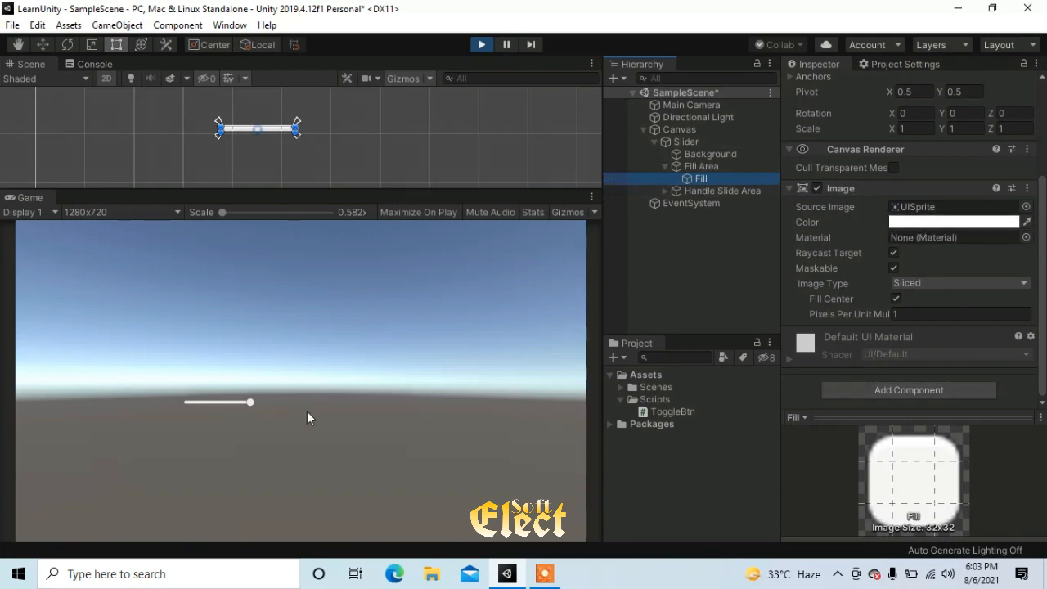
pyautogui.moveTo(249, 402); pyautogui.dragTo(224, 403)
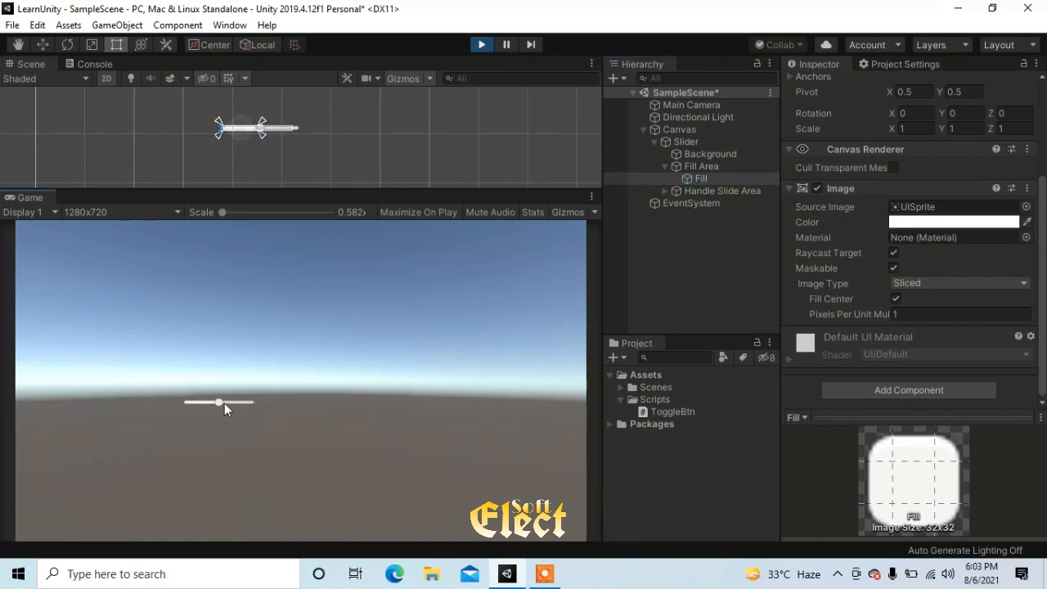
pyautogui.moveTo(224, 402); pyautogui.dragTo(196, 401)
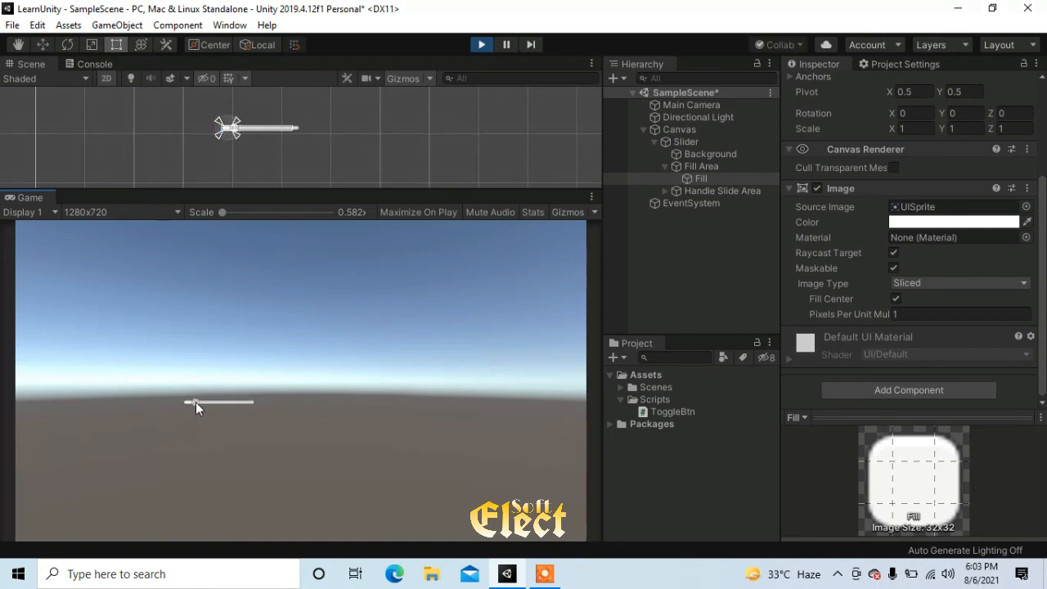
# Set the Fill image's color to red (D20303) and move the slider's handle to the maximum
pyautogui.click(1000, 222)
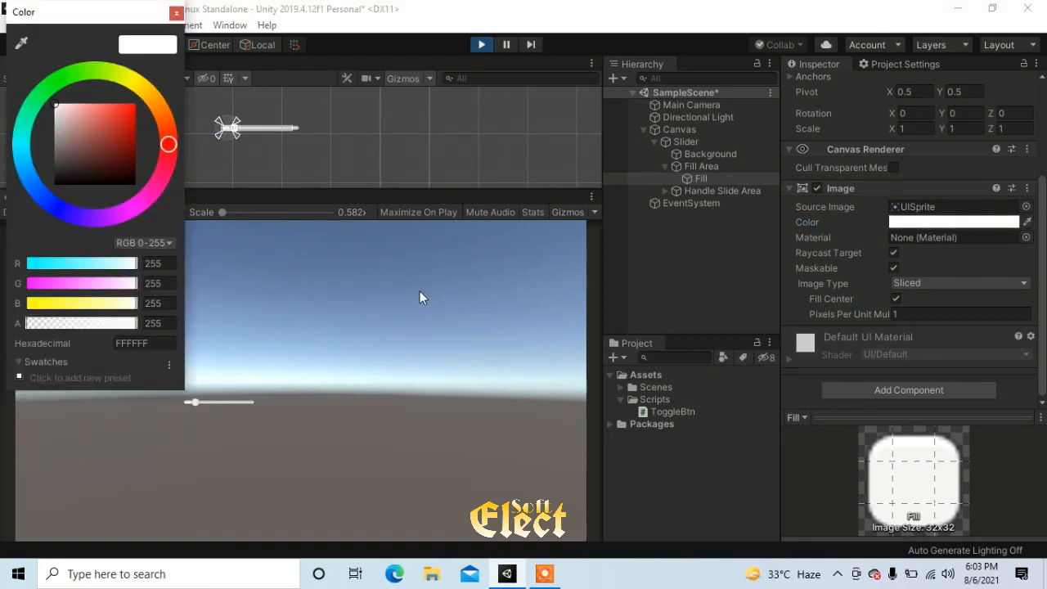
pyautogui.click(135, 119)
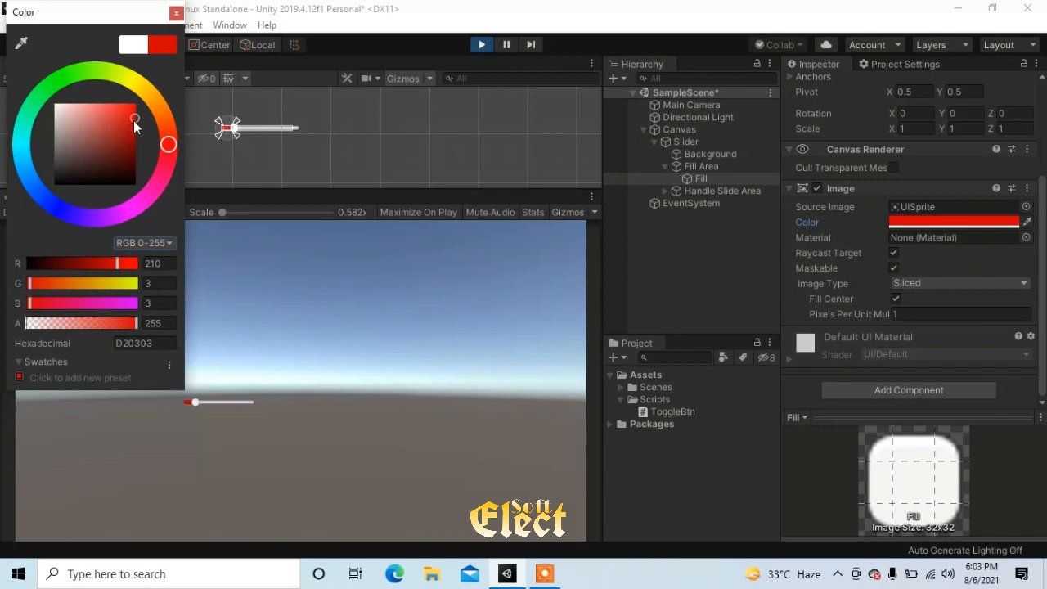
pyautogui.click(178, 15)
pyautogui.moveTo(197, 404); pyautogui.dragTo(266, 410)
# Change the Fill image's color to green
pyautogui.click(985, 222)
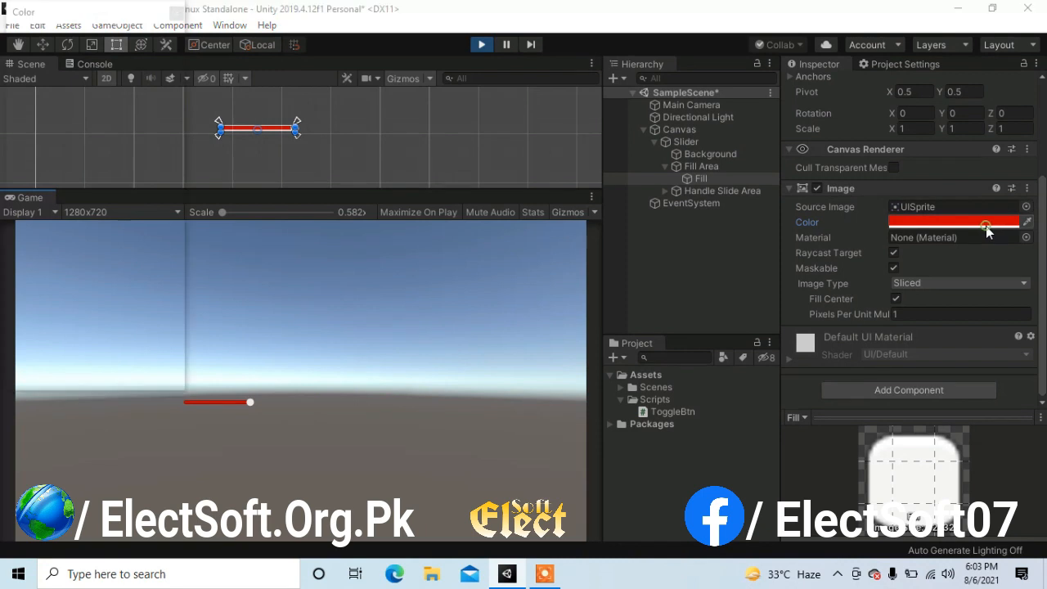
pyautogui.moveTo(123, 82); pyautogui.dragTo(82, 72)
pyautogui.click(176, 14)
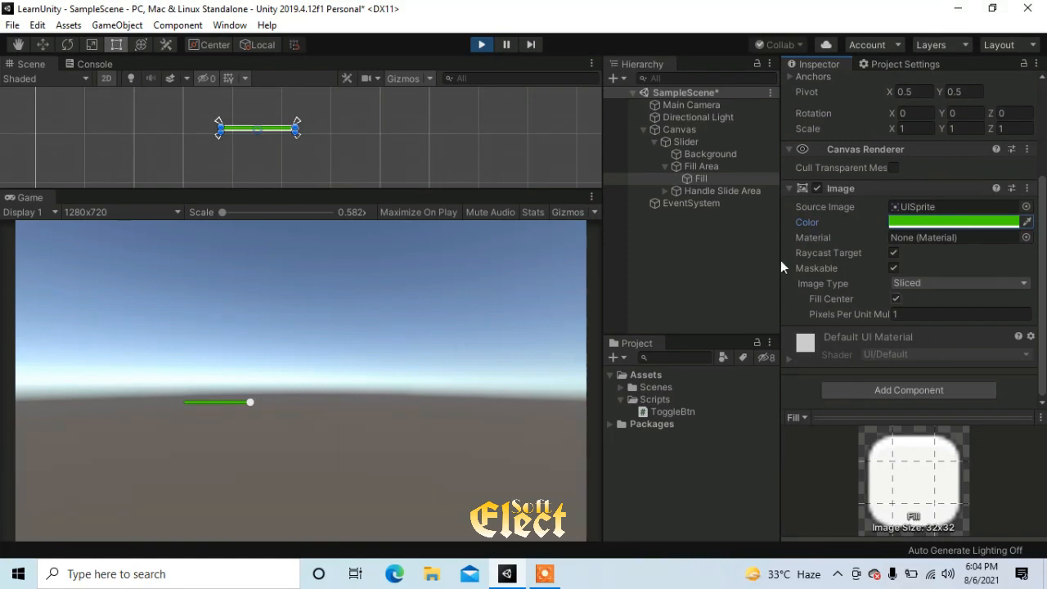
# Select the slider's Background object and move the handle back from the maximum to expose the unfilled portion
pyautogui.click(687, 153)
pyautogui.click(215, 400)
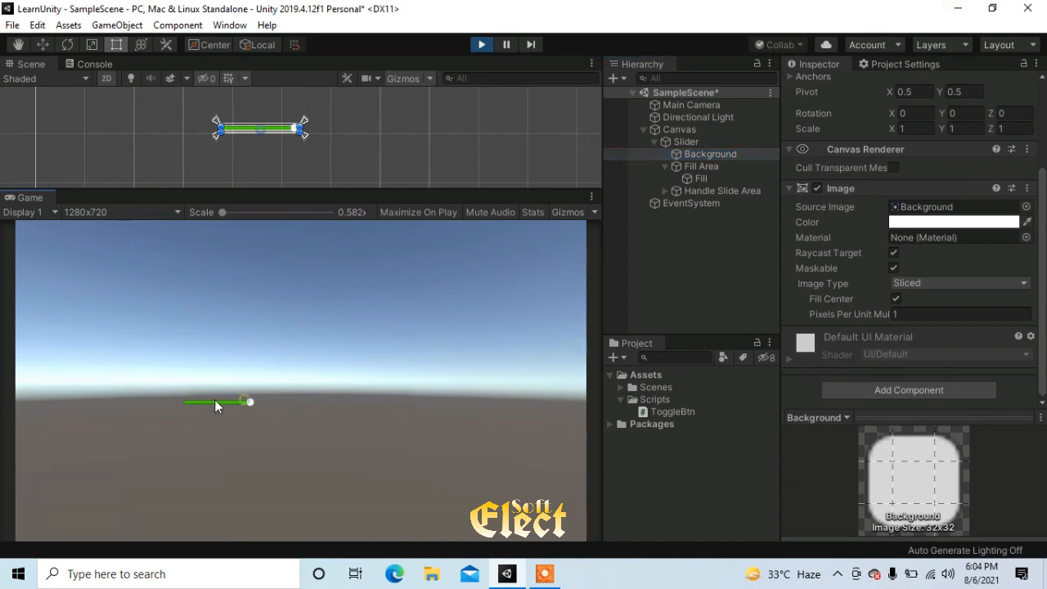
pyautogui.click(236, 400)
pyautogui.moveTo(247, 403); pyautogui.dragTo(226, 408)
pyautogui.click(205, 407)
# Set the Background image's color to red (E21919), and move the slider's handle to the maximum and back to the middle
pyautogui.click(908, 222)
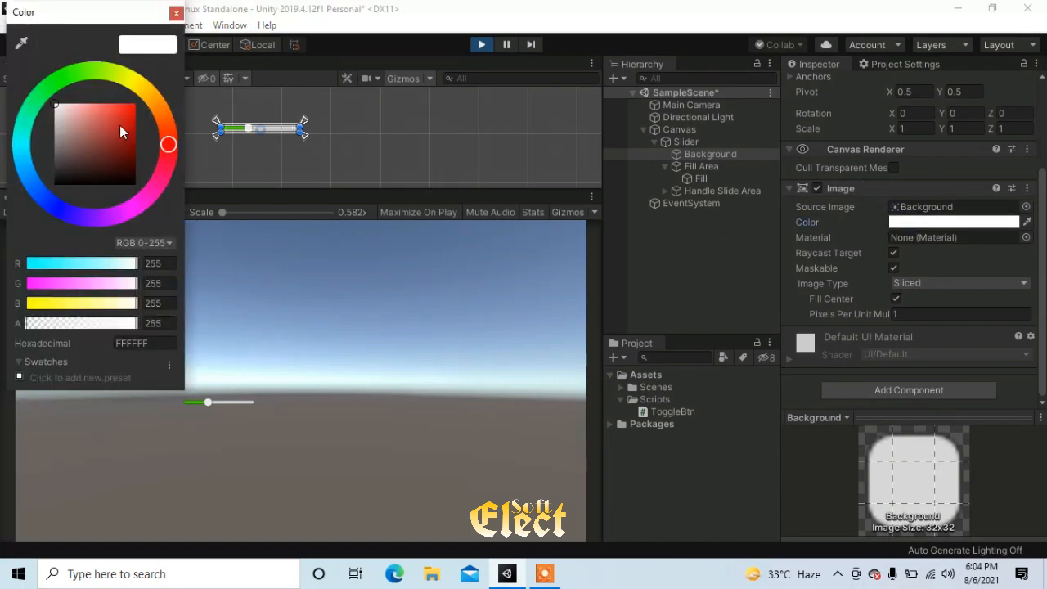
pyautogui.click(120, 127)
pyautogui.click(175, 13)
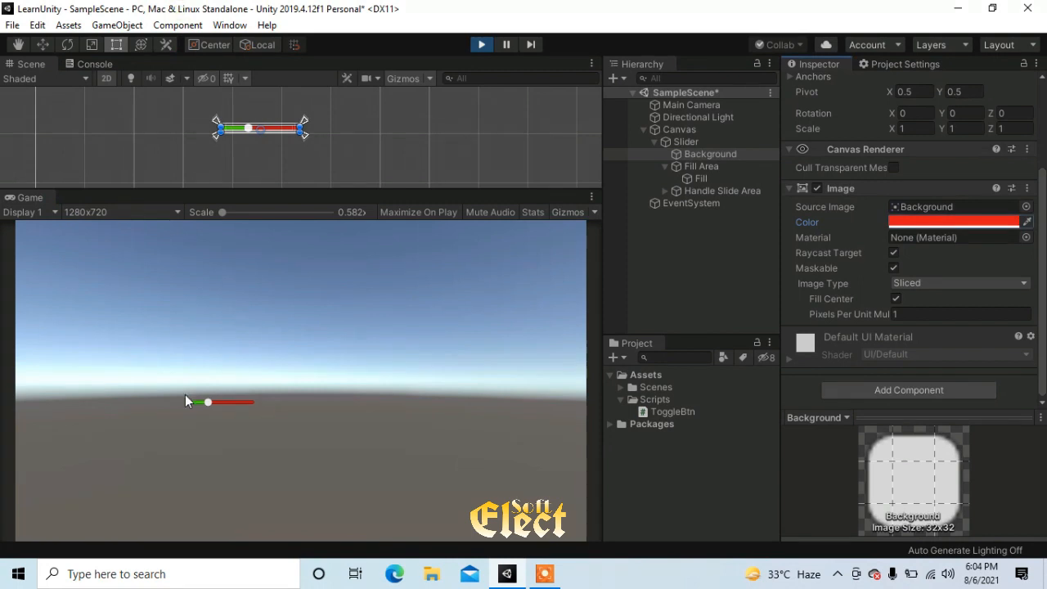
pyautogui.moveTo(208, 406); pyautogui.dragTo(288, 418)
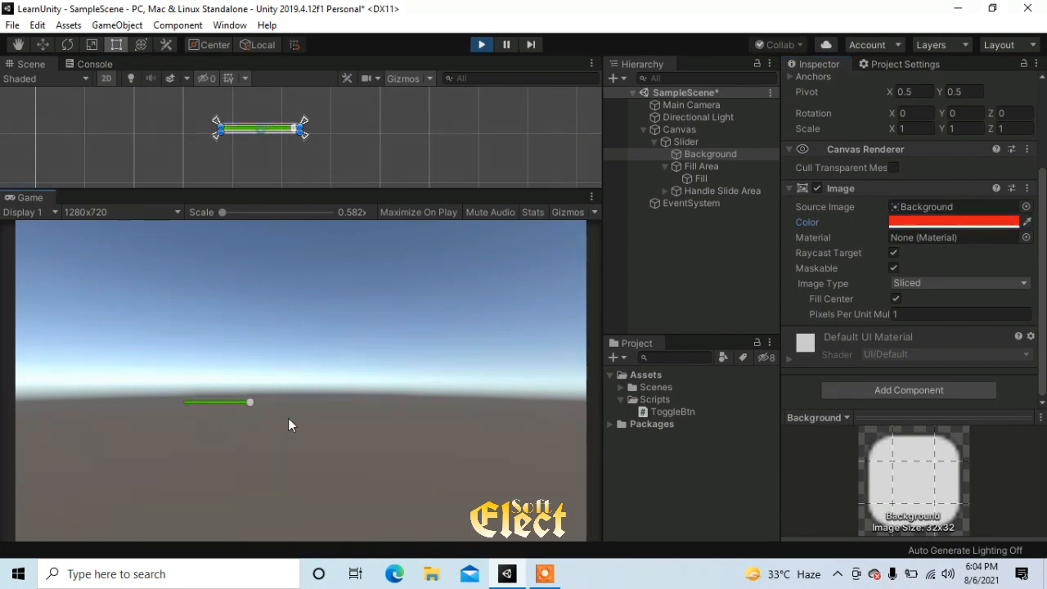
pyautogui.click(232, 406)
pyautogui.click(225, 403)
pyautogui.moveTo(224, 401); pyautogui.dragTo(218, 404)
# Change the Background image's color to gray (878383) and shift the slider's handle slightly to check it
pyautogui.click(930, 222)
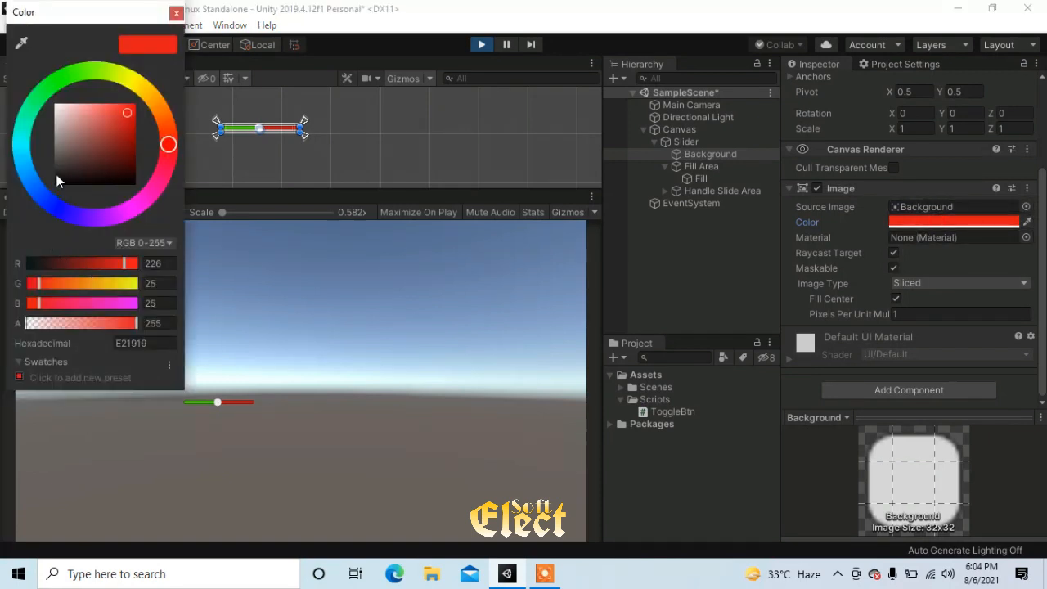
pyautogui.click(57, 141)
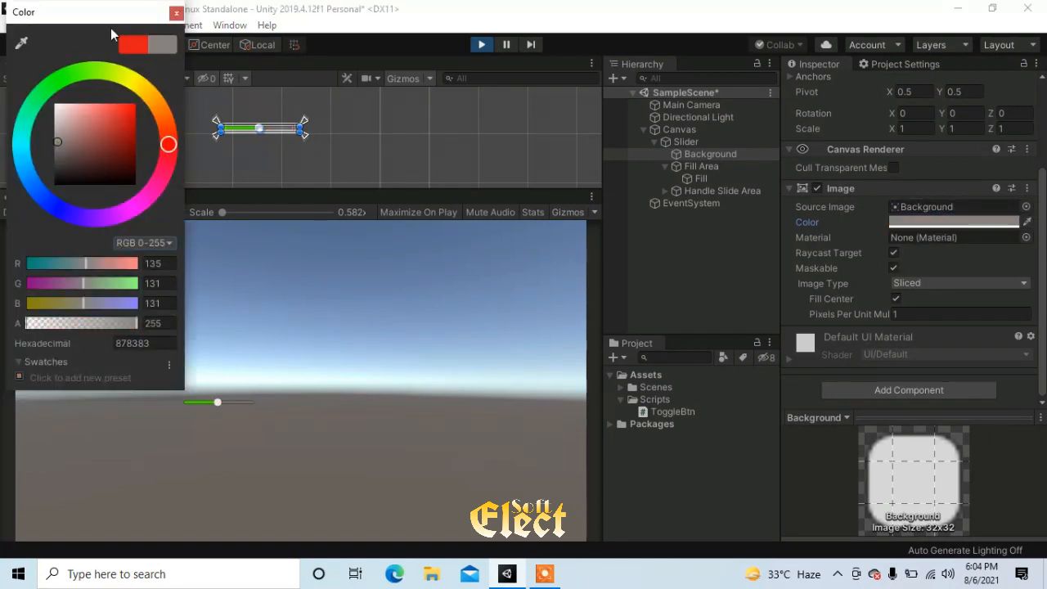
pyautogui.click(176, 13)
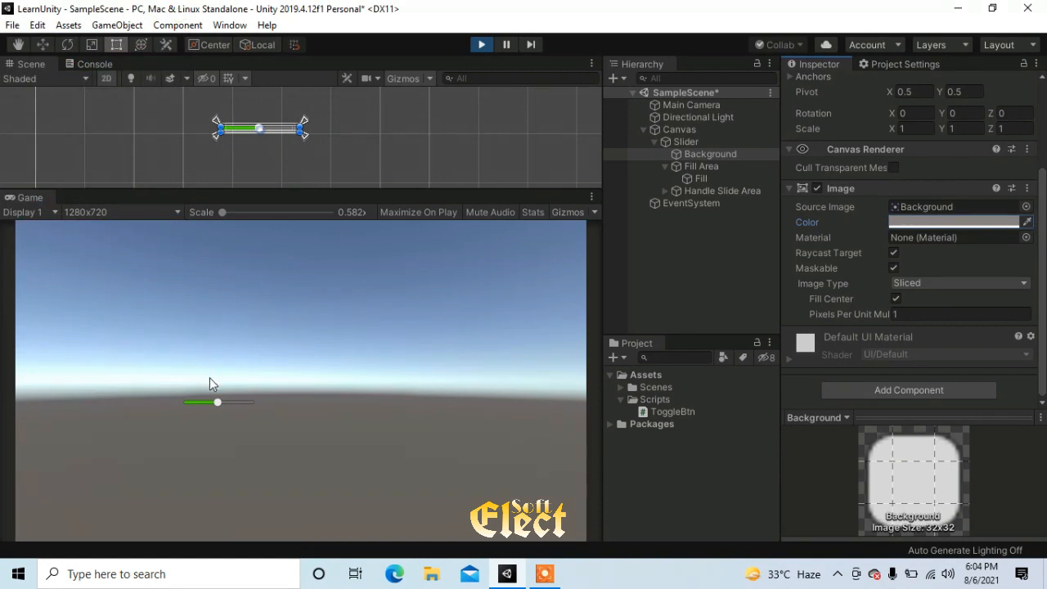
pyautogui.moveTo(214, 402)
pyautogui.mouseDown()
pyautogui.moveTo(168, 403)
pyautogui.moveTo(274, 405)
pyautogui.moveTo(183, 408)
pyautogui.moveTo(211, 404)
pyautogui.mouseUp()
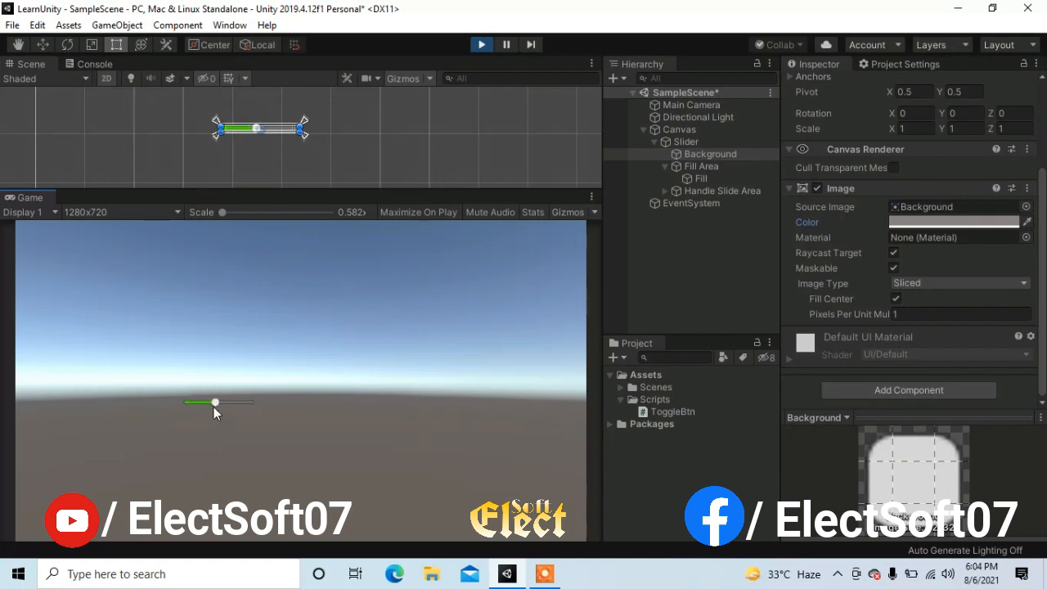
# Expand Handle Slide Area, select its Handle object, and examine the Handle's Image color and other settings
pyautogui.click(695, 190)
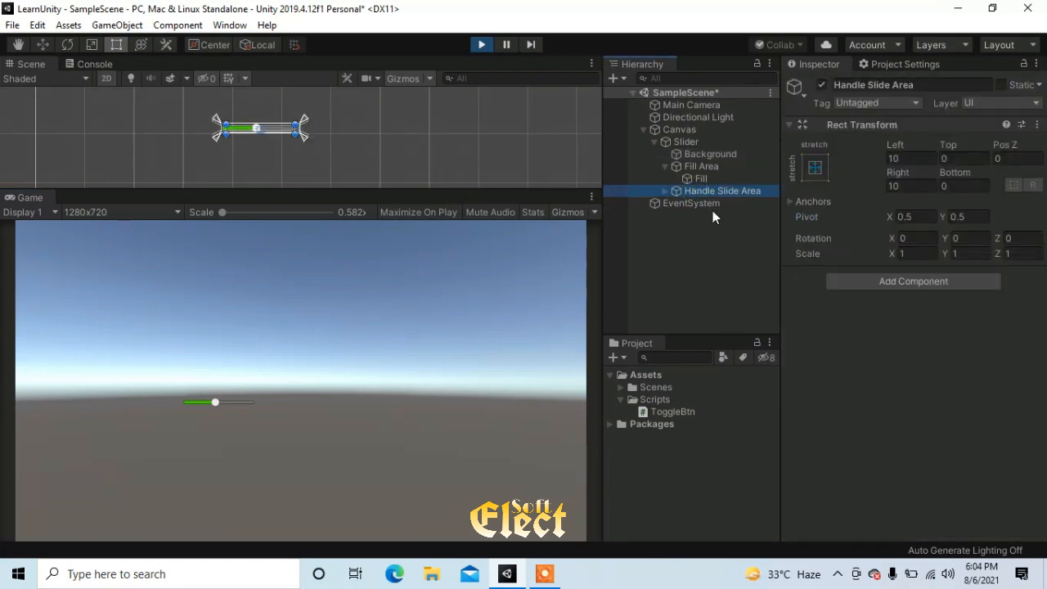
pyautogui.click(665, 192)
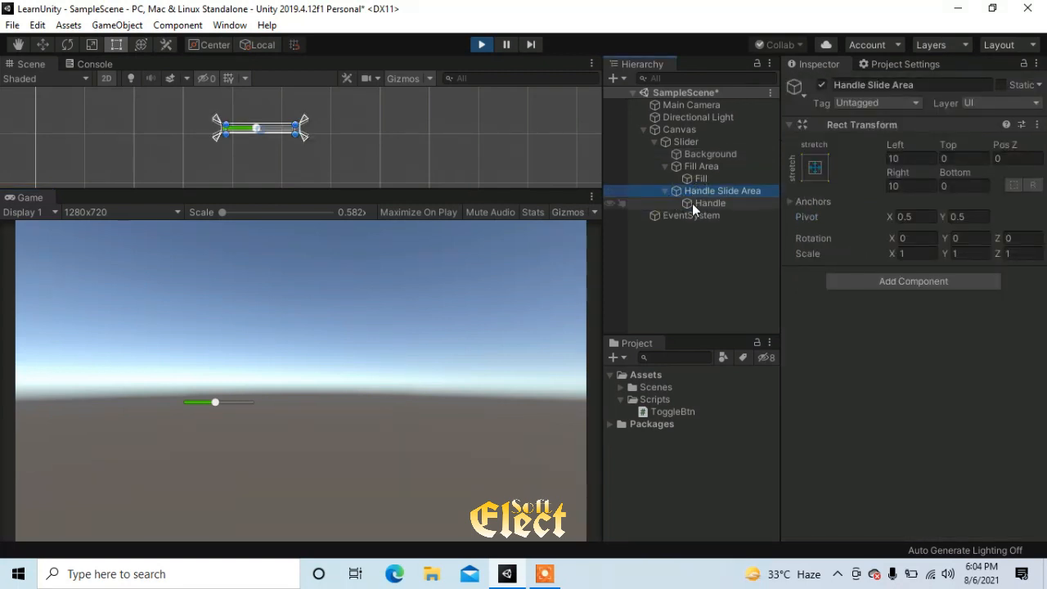
pyautogui.click(702, 204)
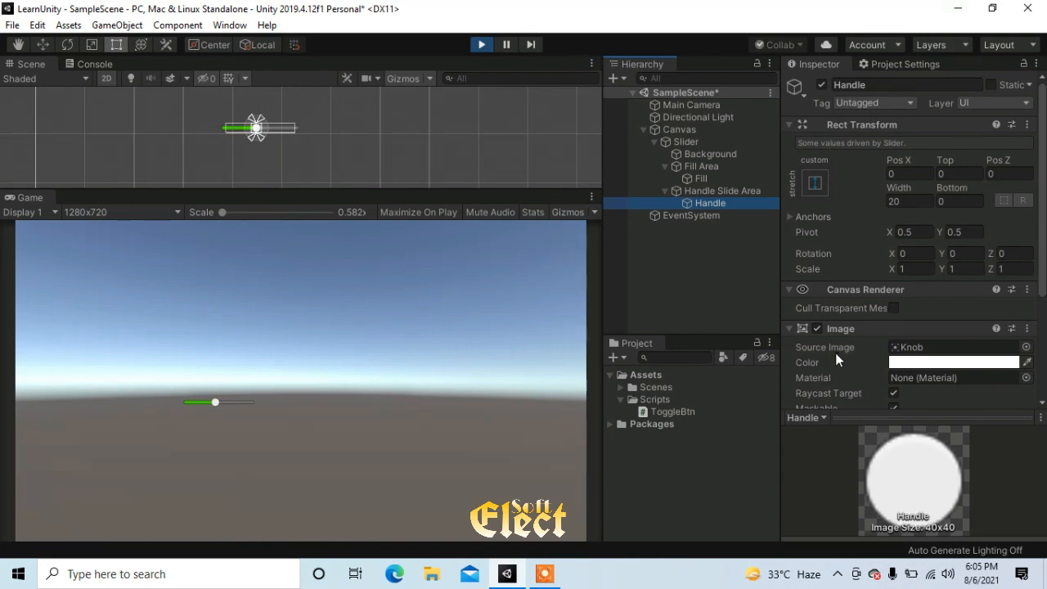
pyautogui.click(915, 362)
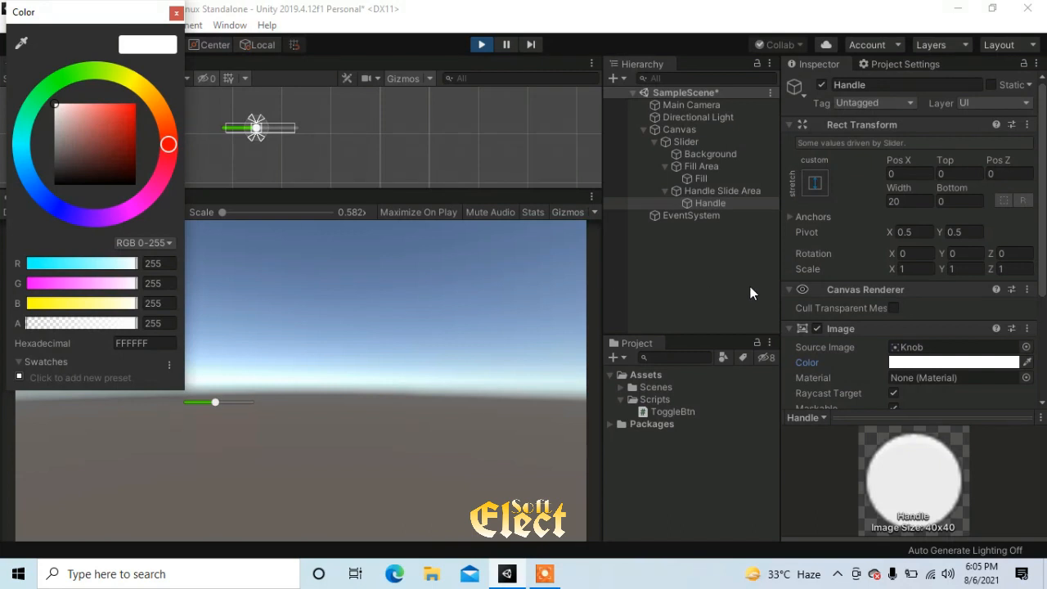
pyautogui.click(175, 13)
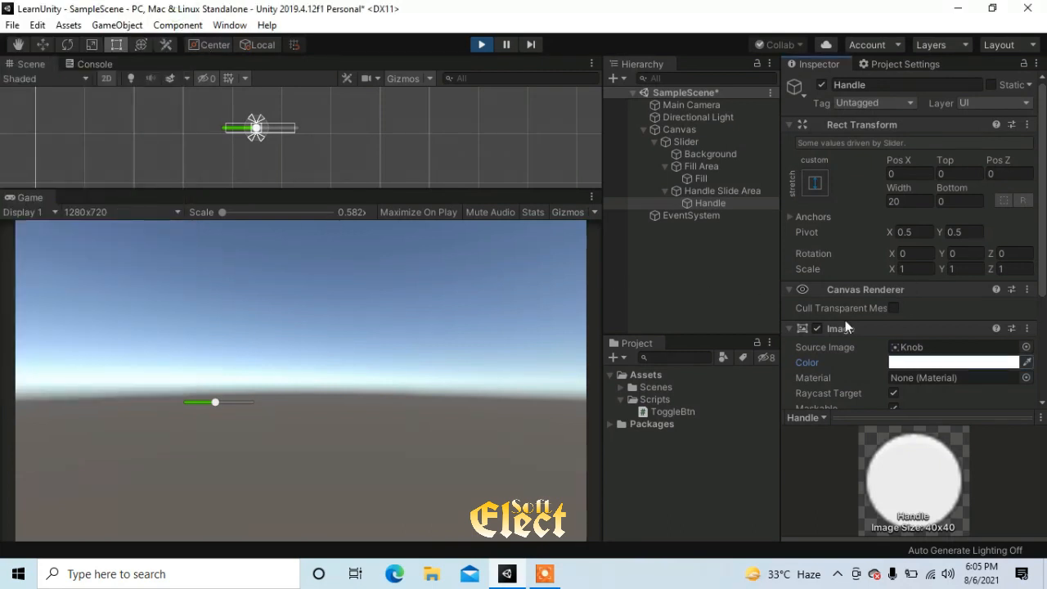
pyautogui.scroll(-3, 882, 358)
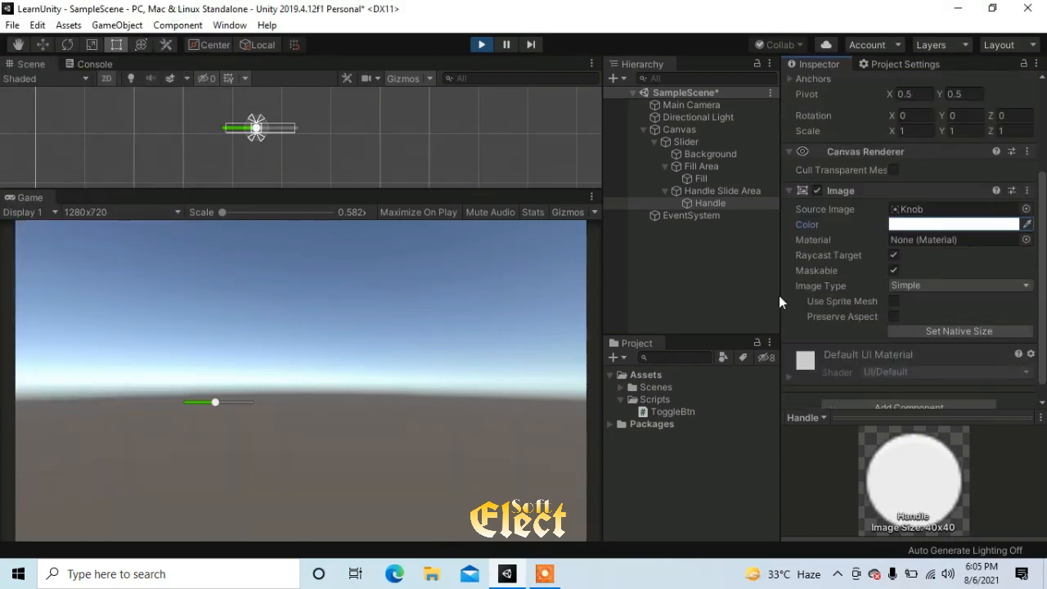
# Collapse Handle Slide Area and Fill Area, reselect the Slider, move its handle slightly, and review its Handle Rect, Direction and value range
pyautogui.click(665, 191)
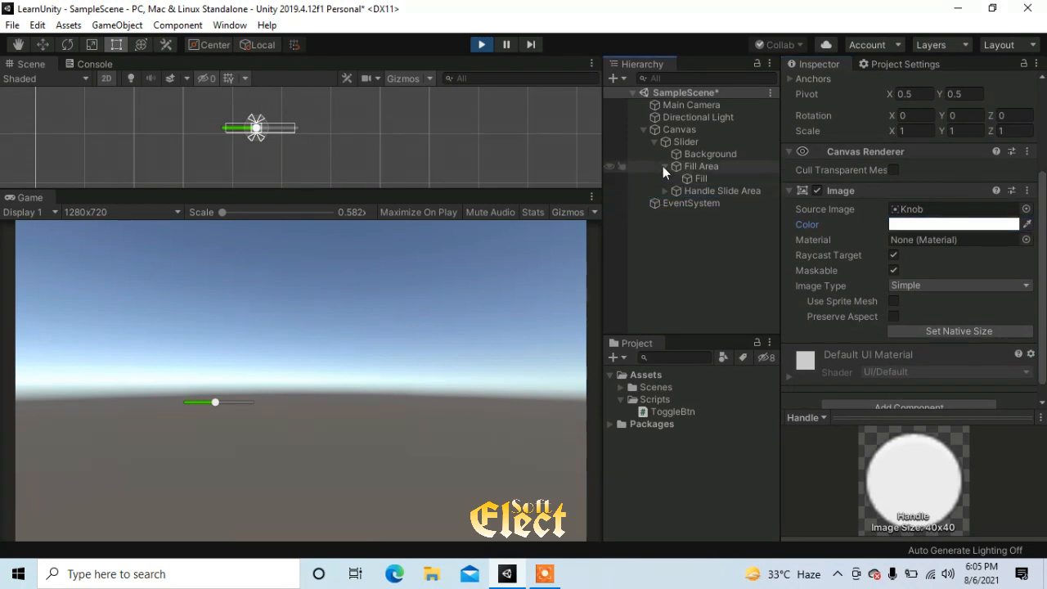
pyautogui.click(665, 166)
pyautogui.click(670, 144)
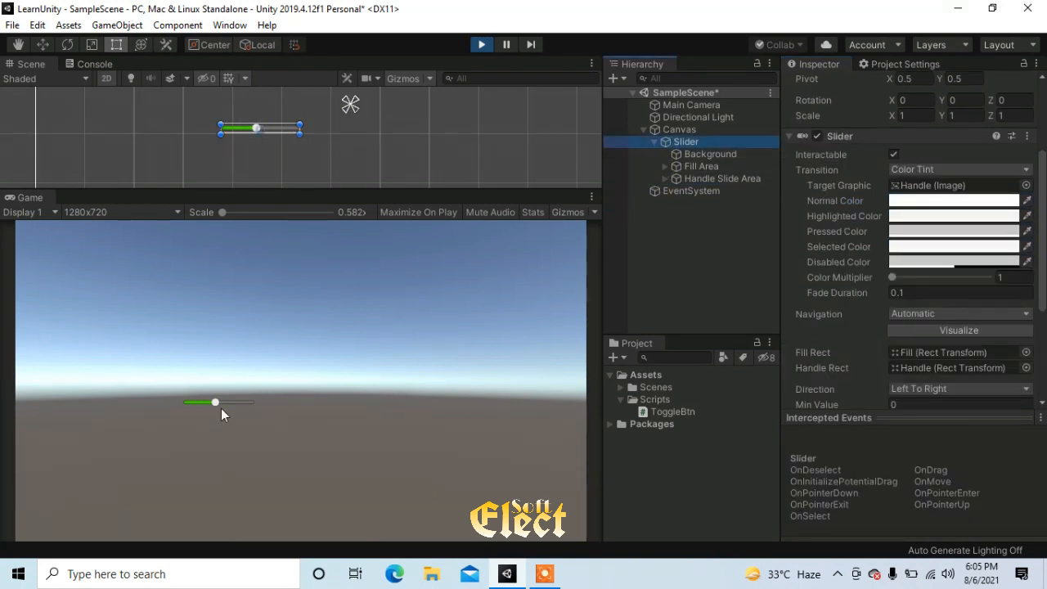
pyautogui.moveTo(215, 401); pyautogui.dragTo(222, 402)
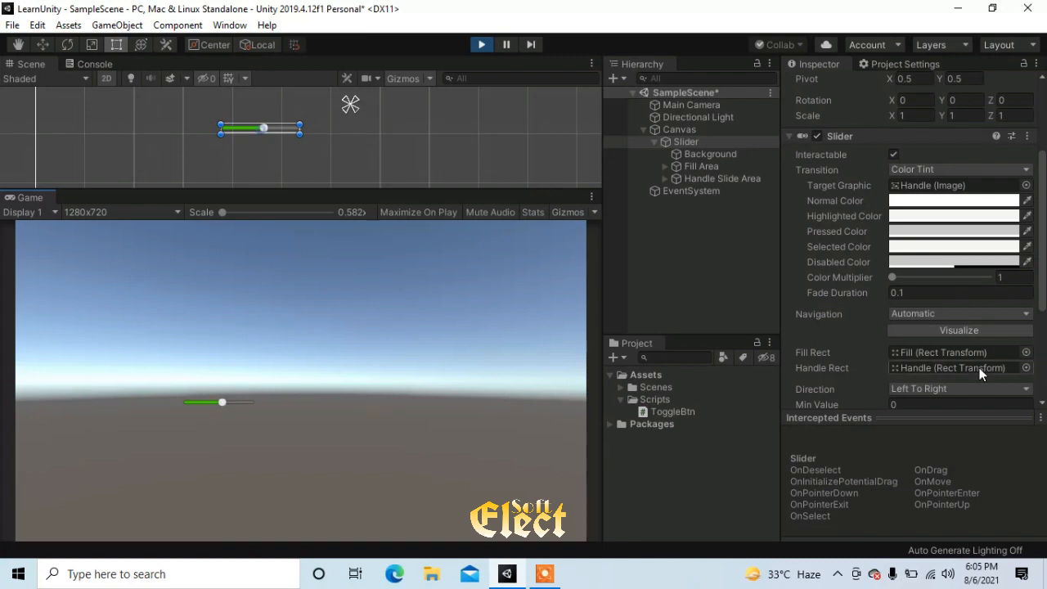
pyautogui.scroll(-3, 993, 379)
pyautogui.scroll(3, 993, 379)
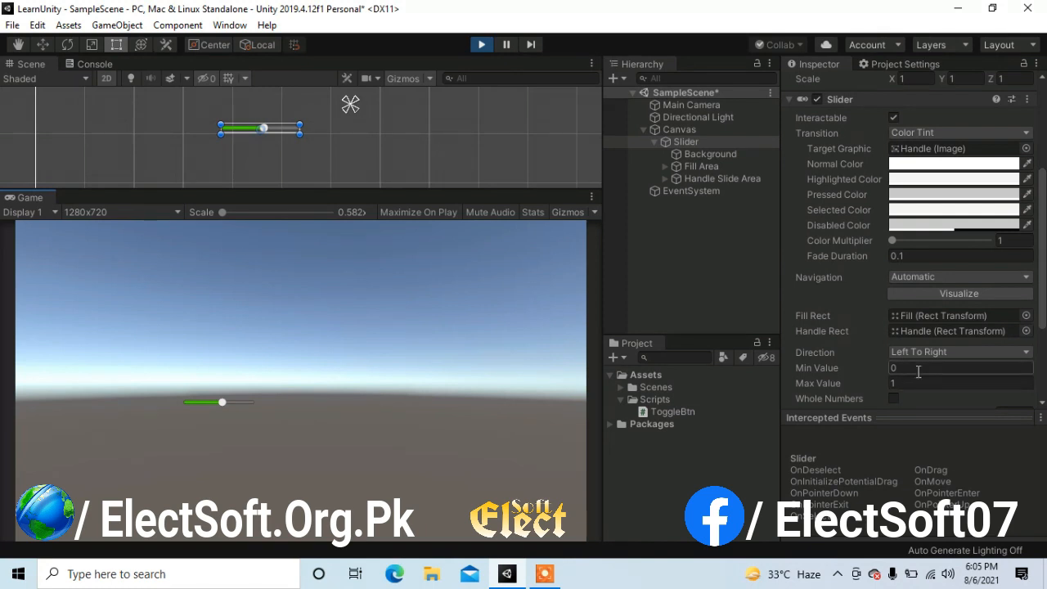
# Move the slider's handle to the maximum and partway back, and check its Value setting
pyautogui.click(258, 400)
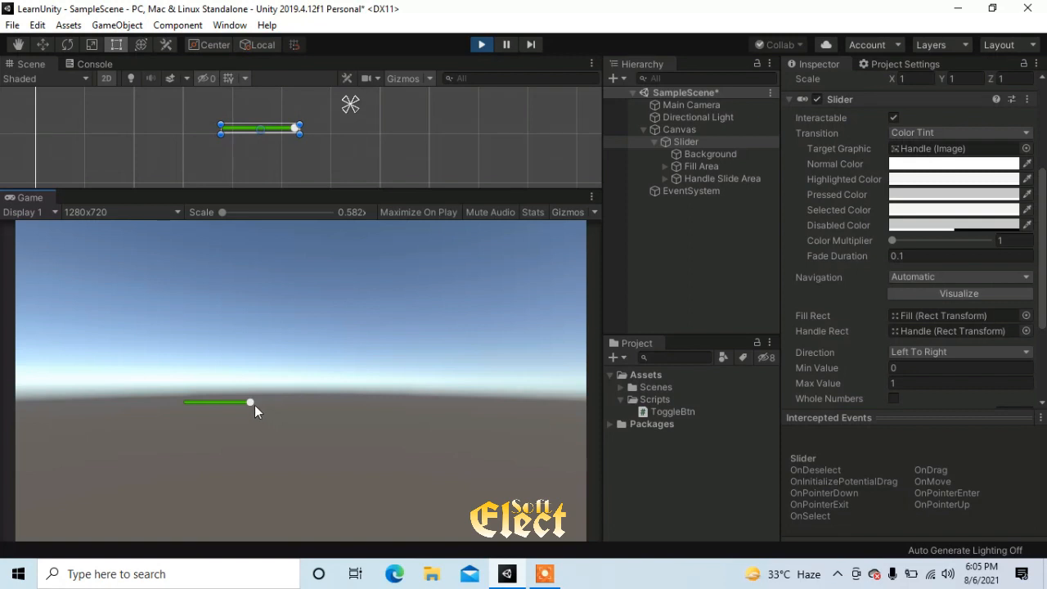
pyautogui.moveTo(247, 403); pyautogui.dragTo(243, 402)
pyautogui.moveTo(244, 403); pyautogui.dragTo(237, 403)
pyautogui.scroll(-3, 912, 349)
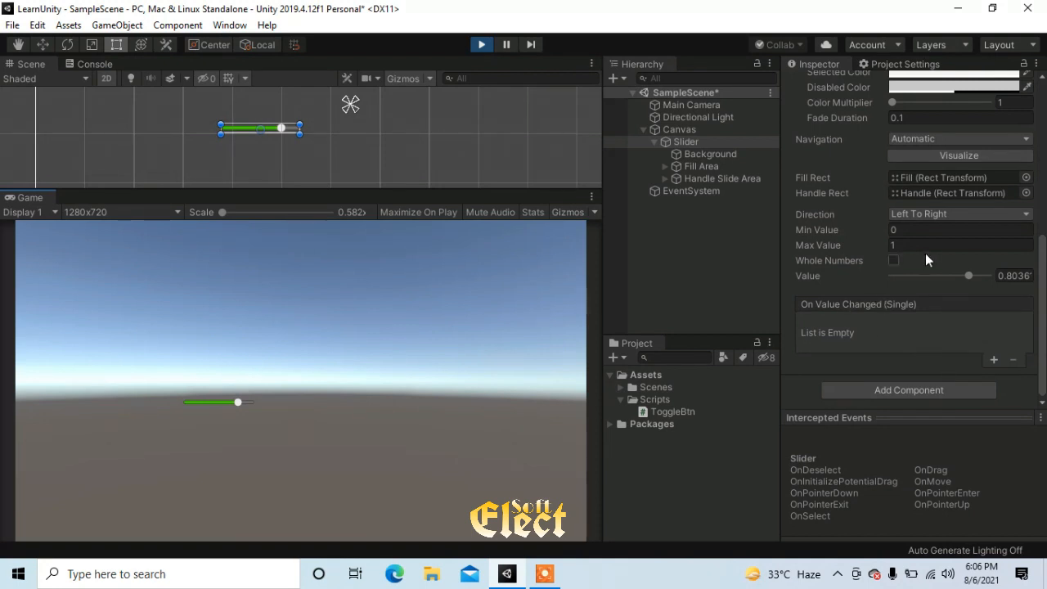
# Lower the slider's Value to 0 and raise it in small stages to 0.456
pyautogui.moveTo(970, 275); pyautogui.dragTo(874, 285)
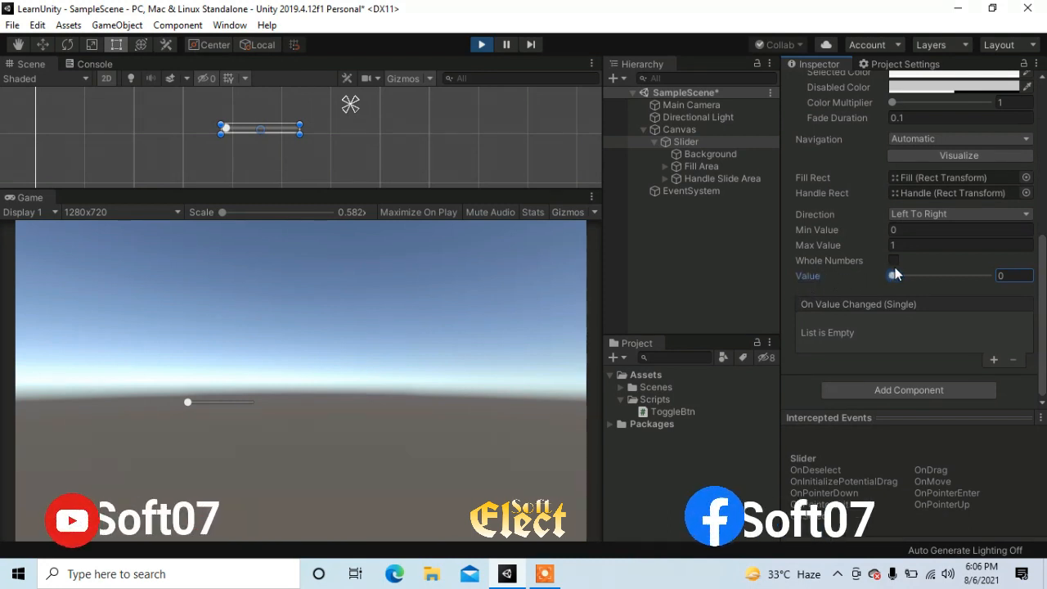
pyautogui.moveTo(892, 275); pyautogui.dragTo(915, 282)
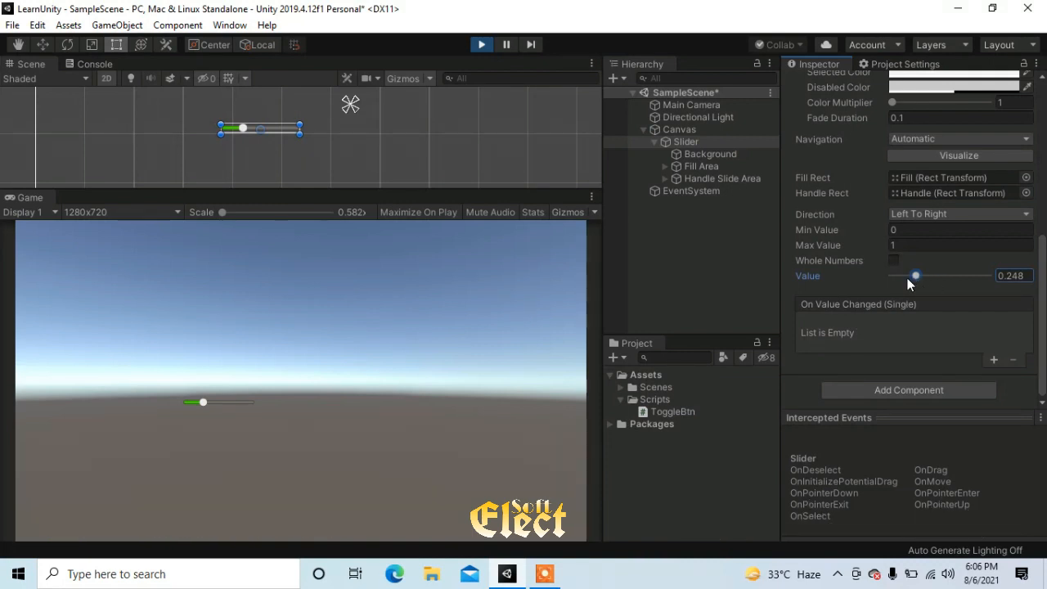
pyautogui.moveTo(909, 278); pyautogui.dragTo(920, 280)
pyautogui.moveTo(924, 275); pyautogui.dragTo(930, 275)
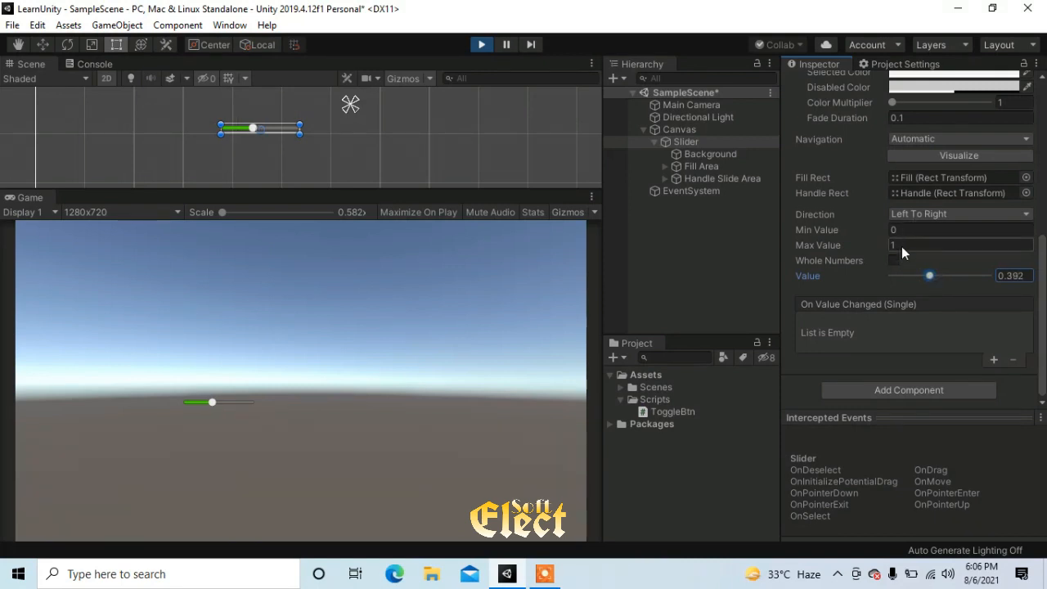
pyautogui.moveTo(930, 276); pyautogui.dragTo(936, 276)
# Set the slider's Max Value to 100, and test the range by taking its Value up to 100 and down to 0
pyautogui.click(901, 244)
pyautogui.write('100')
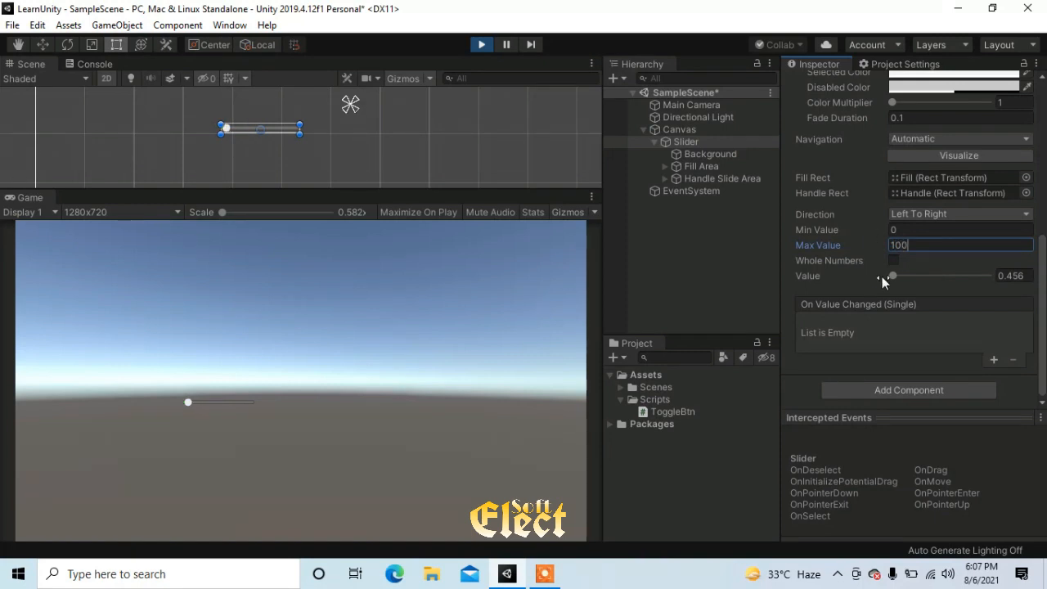
pyautogui.moveTo(898, 276); pyautogui.dragTo(1004, 281)
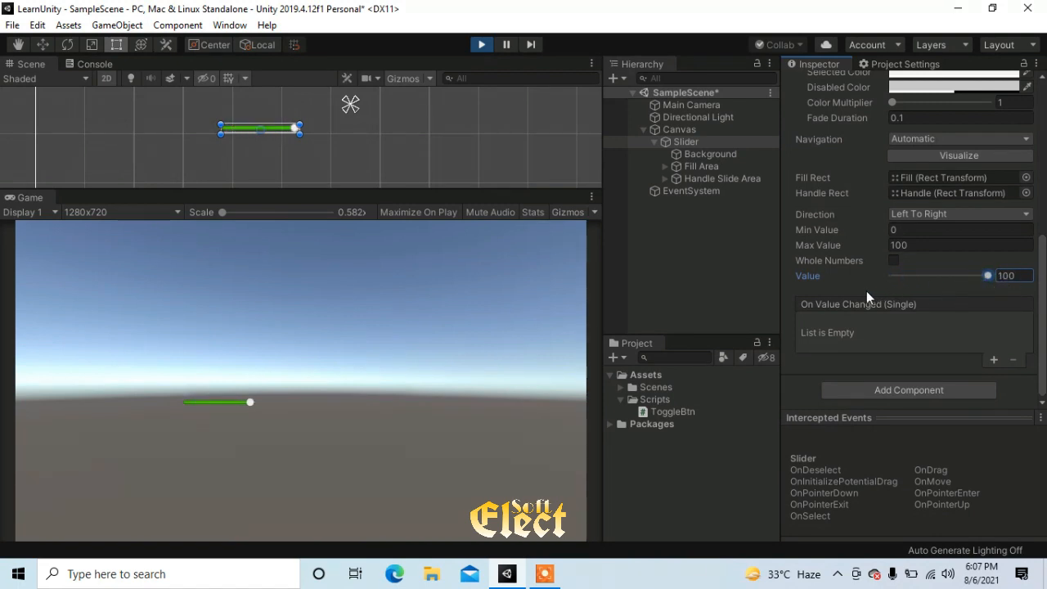
pyautogui.moveTo(958, 278); pyautogui.dragTo(862, 276)
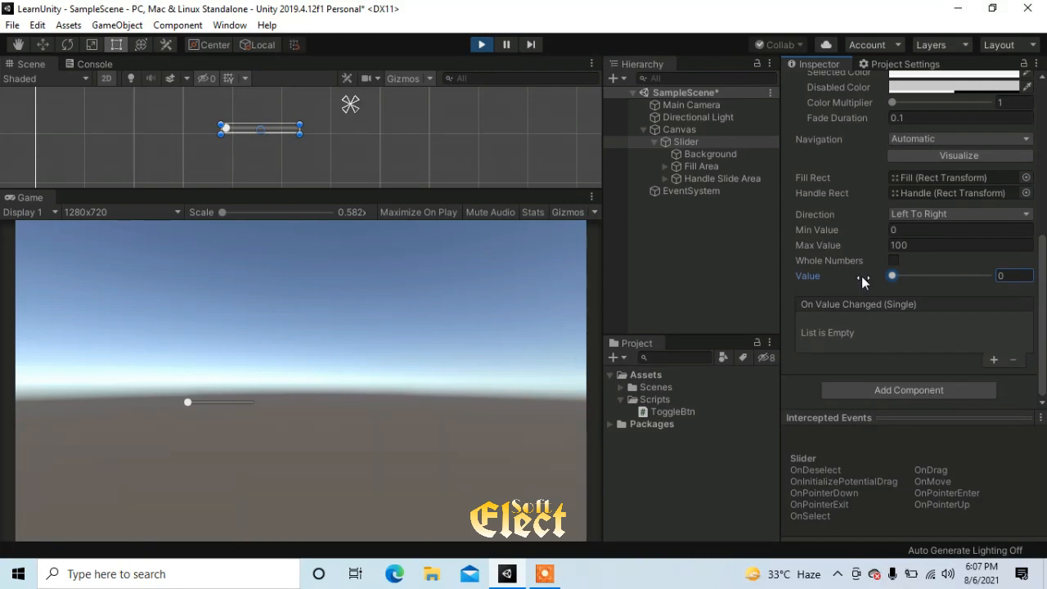
pyautogui.scroll(3, 862, 276)
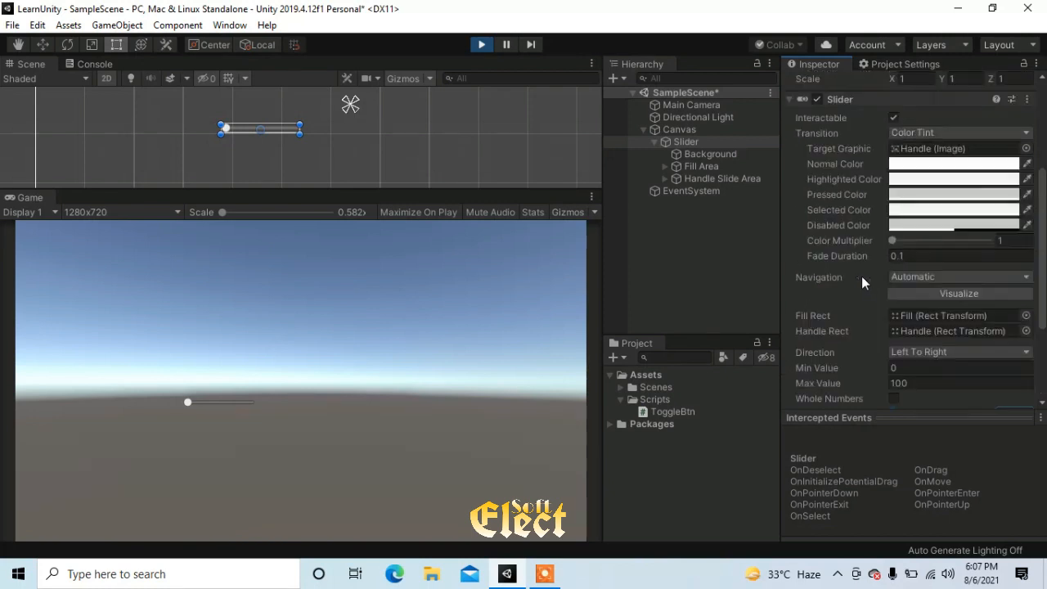